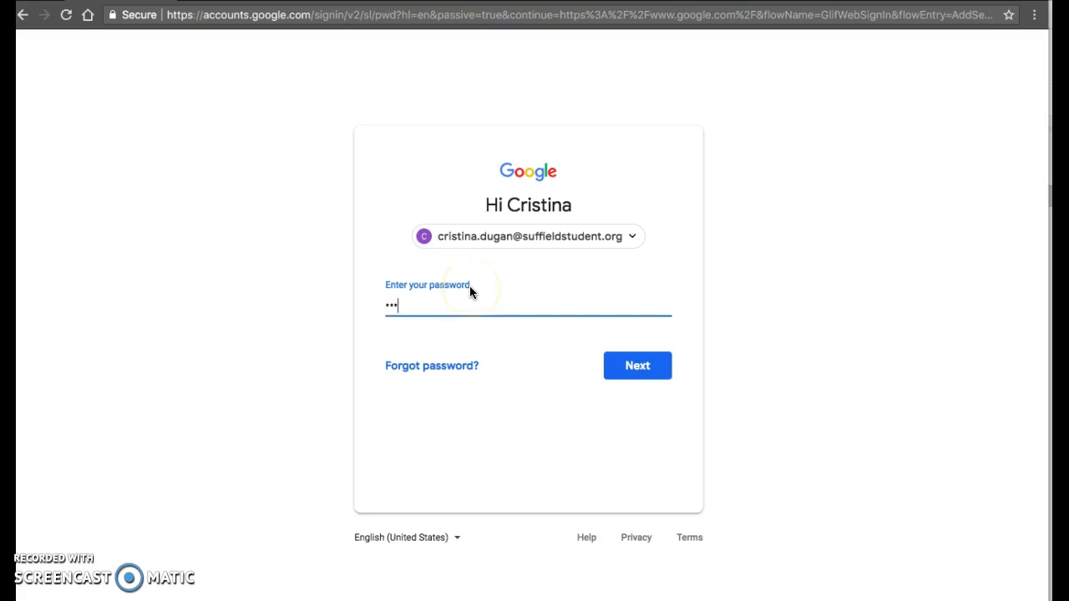
- Sign in to the Google account with the account password and open Google Classroom
key("Return")
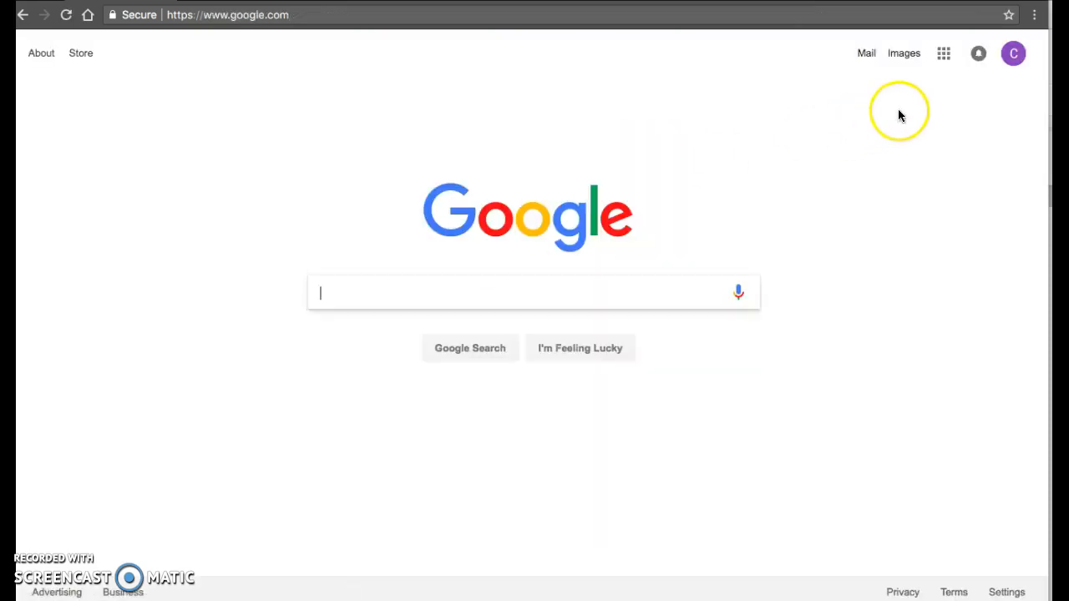
left_click(943, 55)
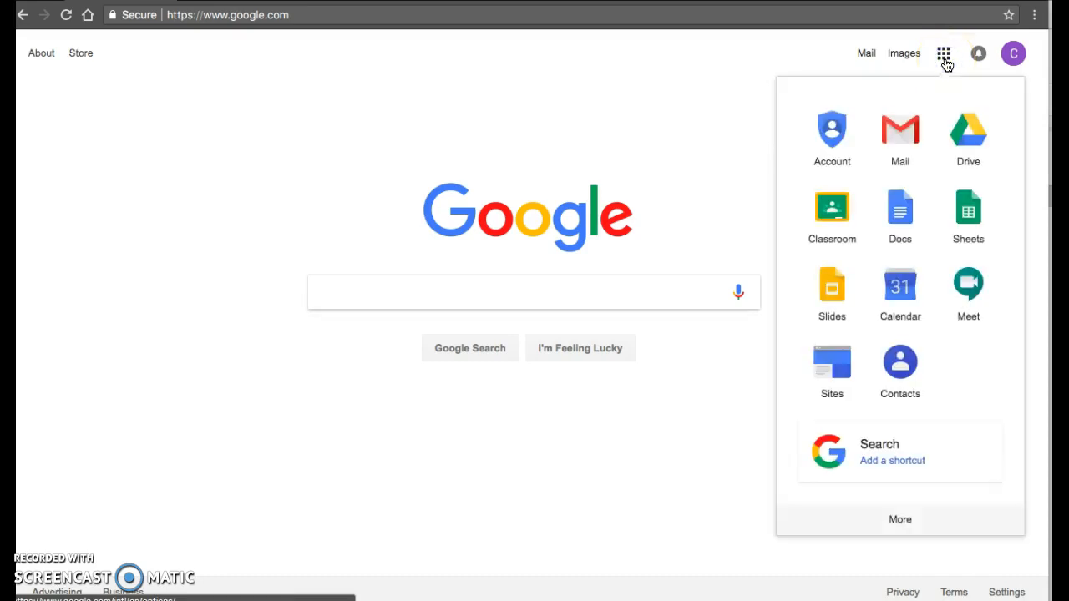
left_click(834, 219)
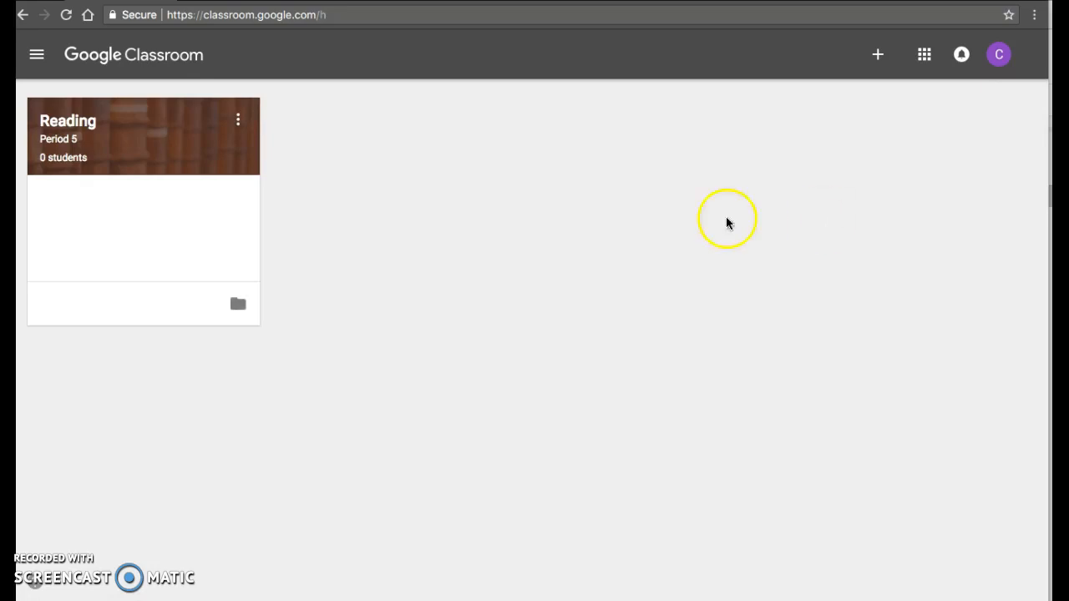
- Look through the work to review and the reviewed work in the teacher's To-do list, and return to the classes overview
left_click(37, 59)
left_click(87, 65)
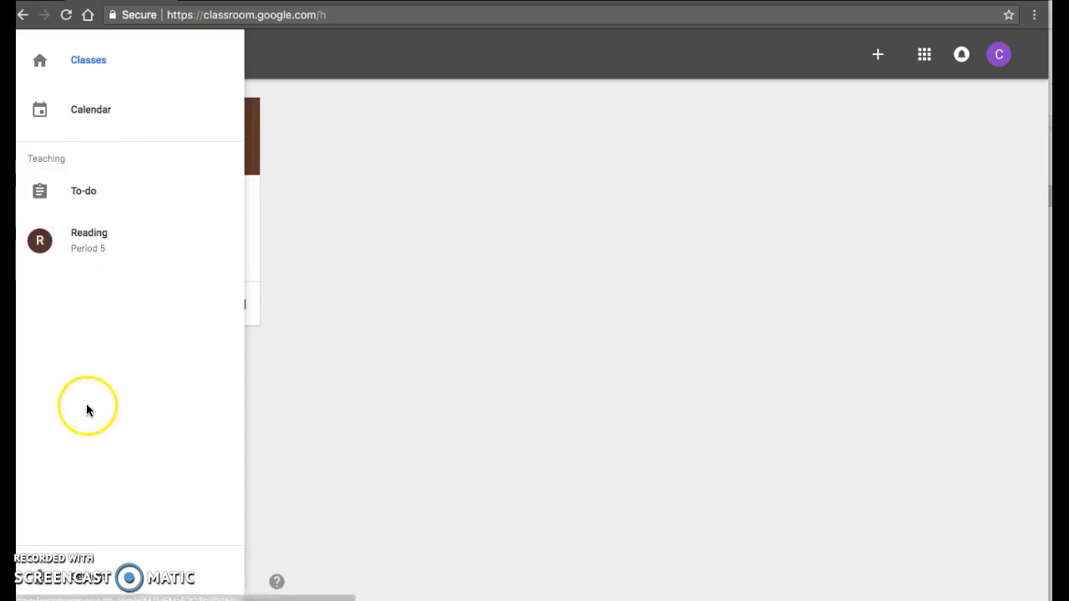
left_click(98, 200)
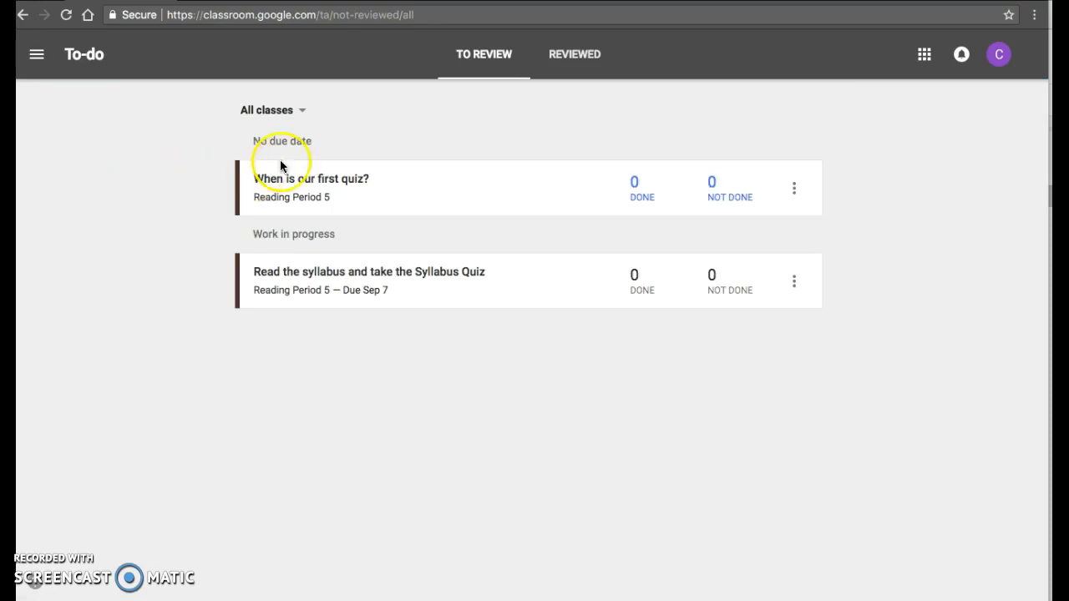
left_click(583, 63)
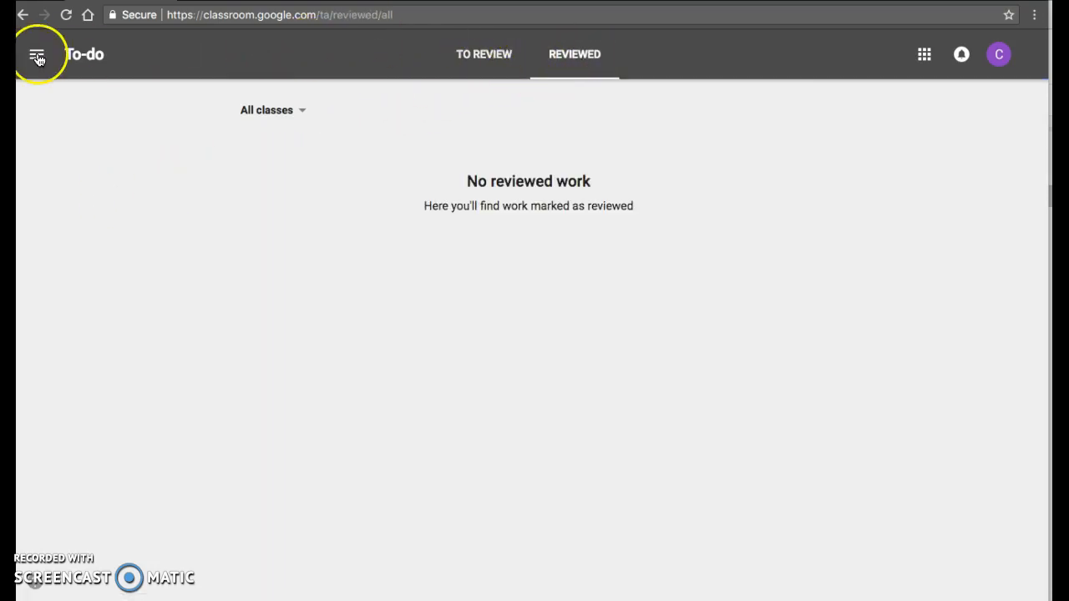
left_click(37, 55)
left_click(40, 60)
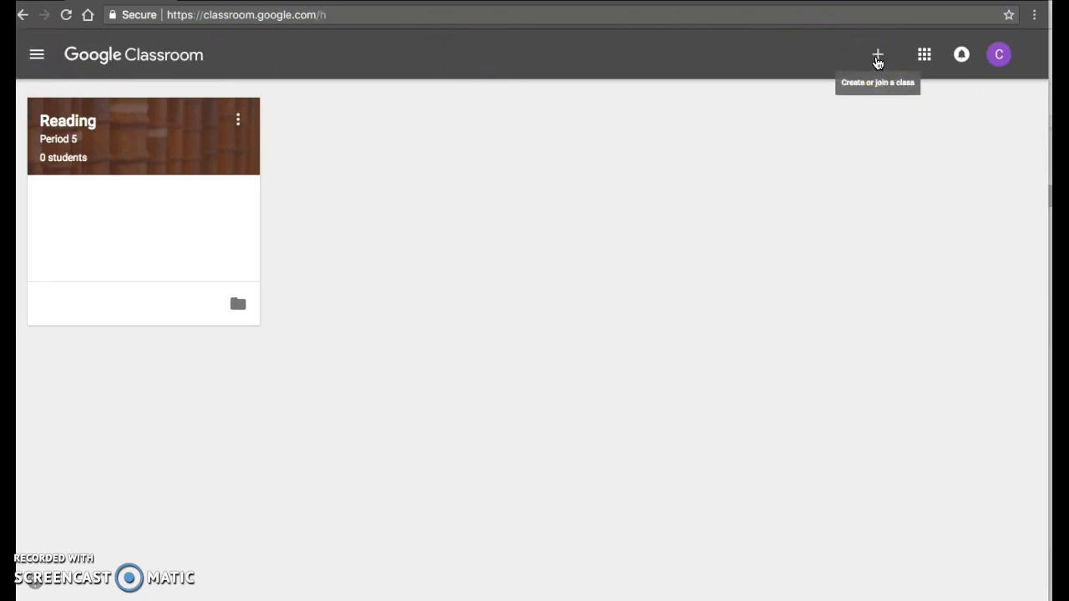
- Look at the available Google apps and the account notifications
left_click(924, 55)
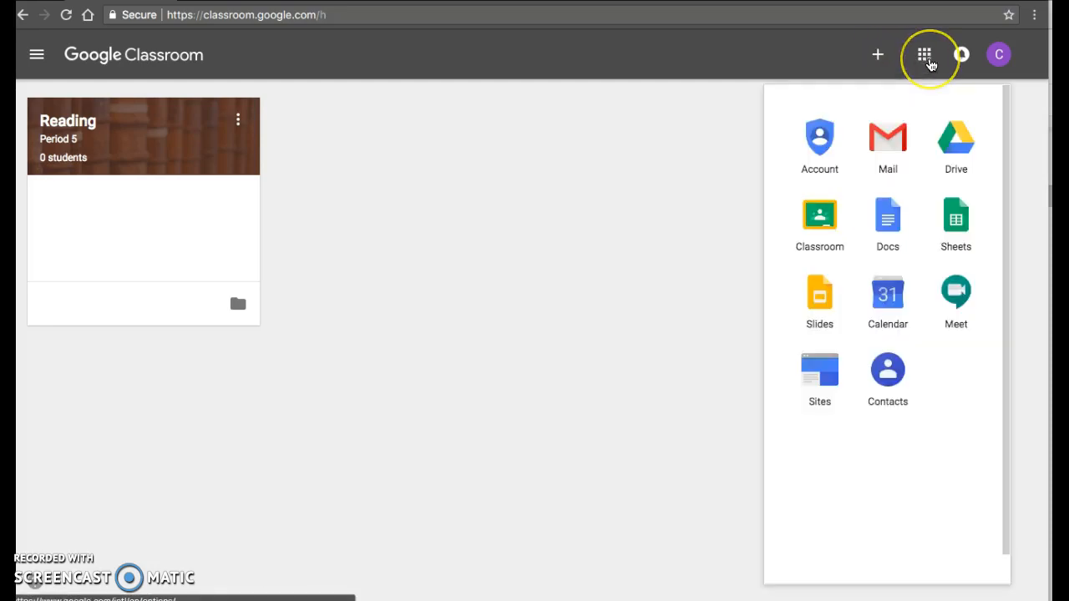
left_click(961, 57)
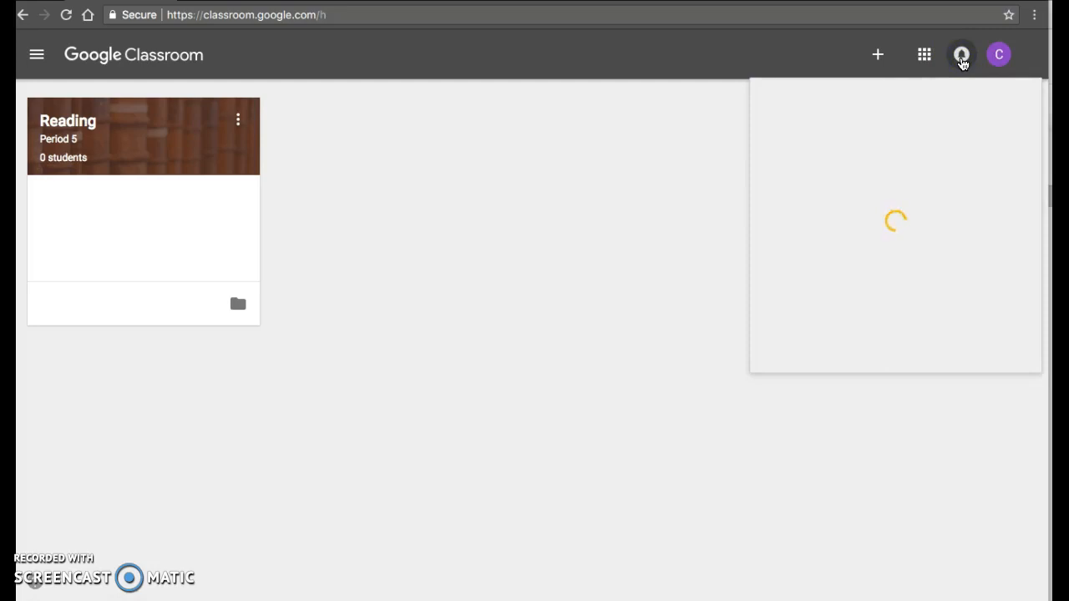
left_click(720, 115)
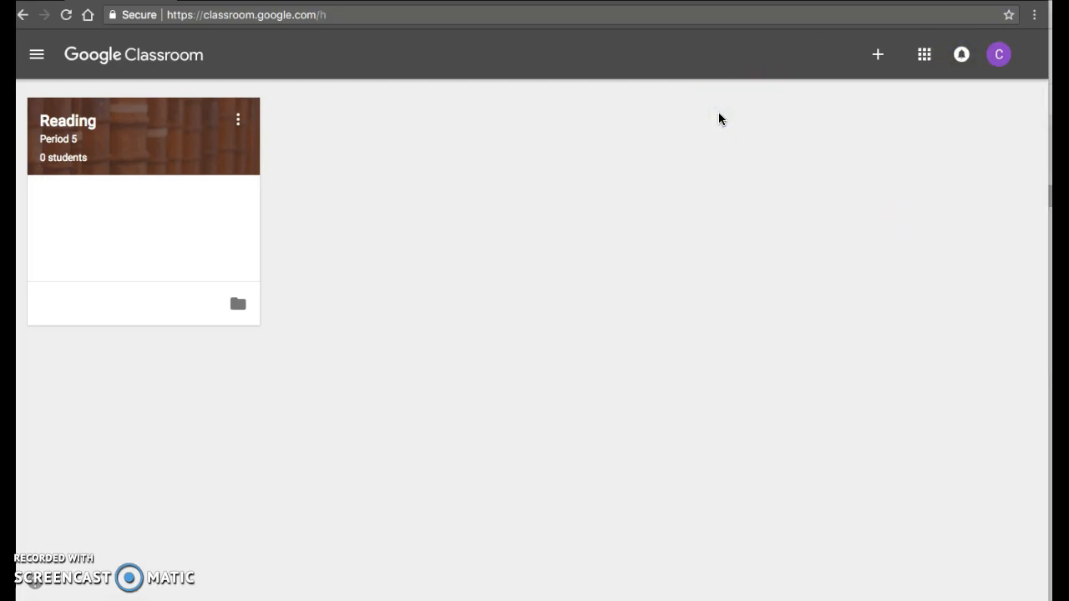
- Create a class named "Math" with the section "Period 3", leaving the subject blank
left_click(877, 59)
left_click(846, 140)
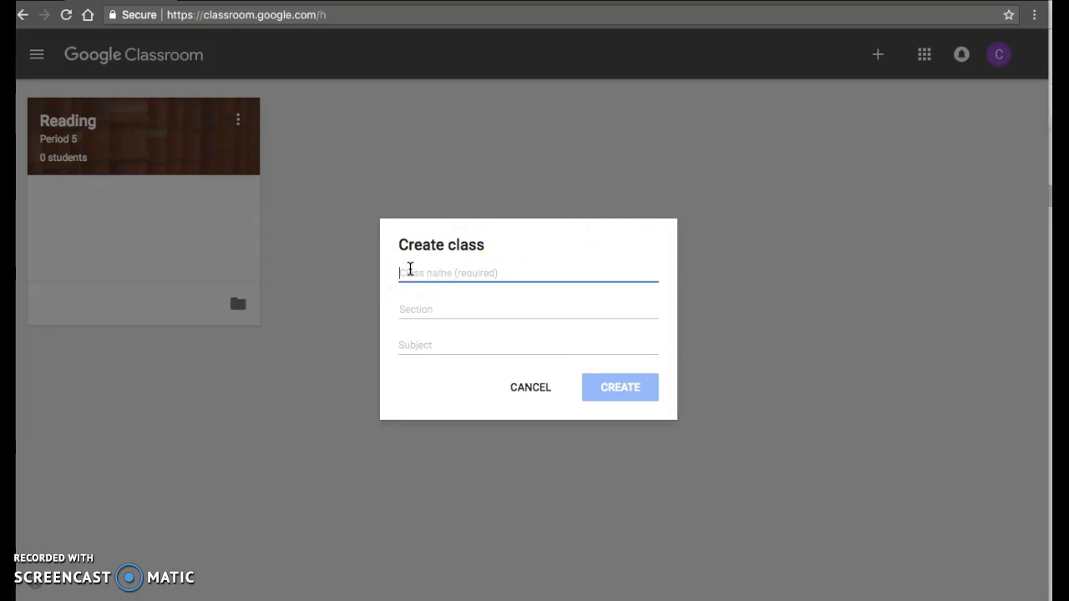
type("Math")
key("Tab")
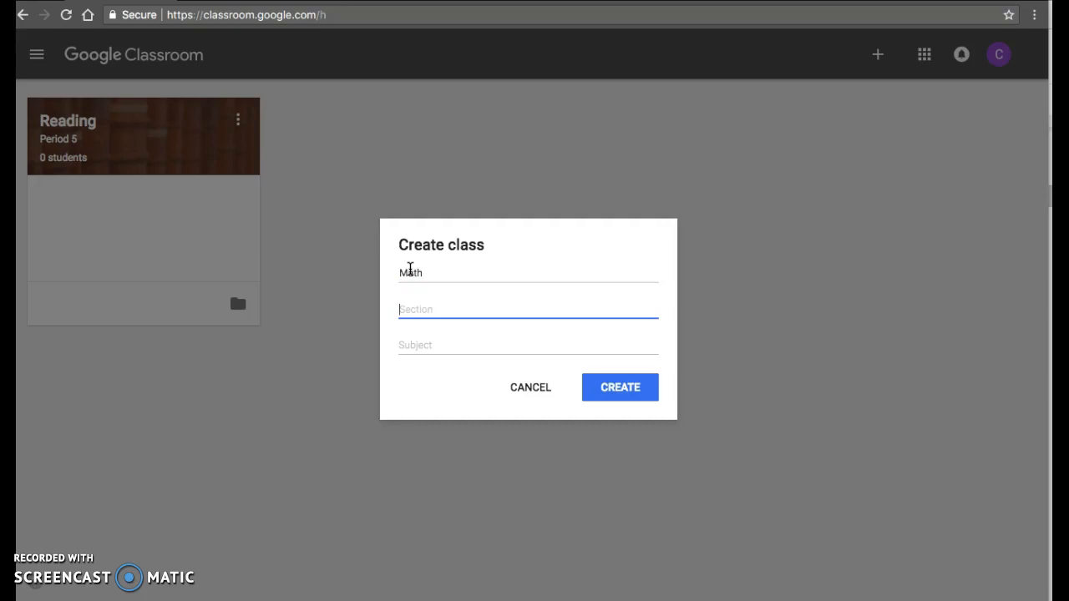
type("Period 3")
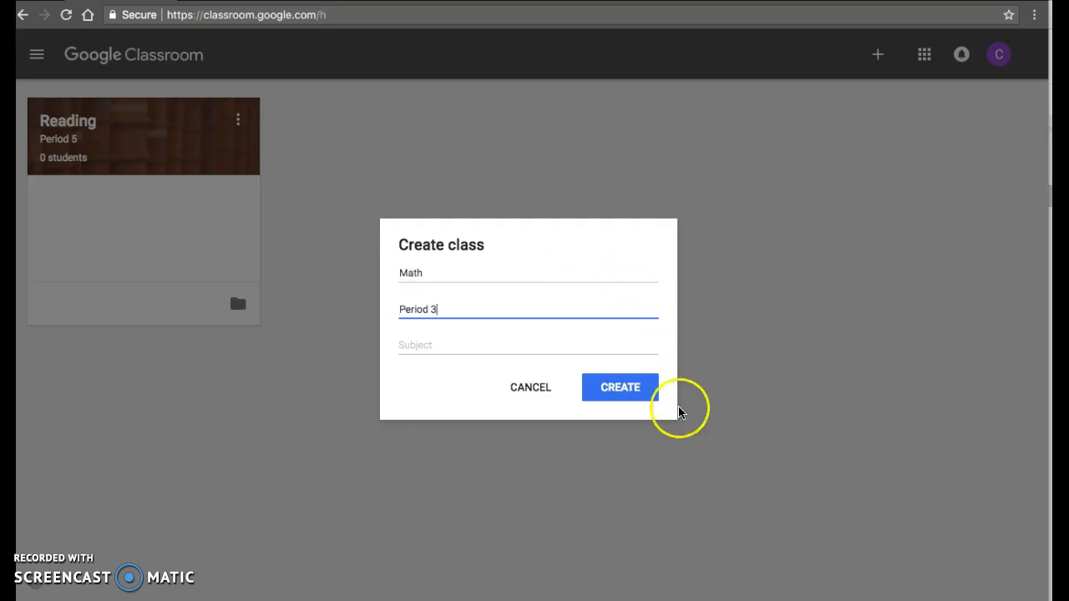
left_click(628, 392)
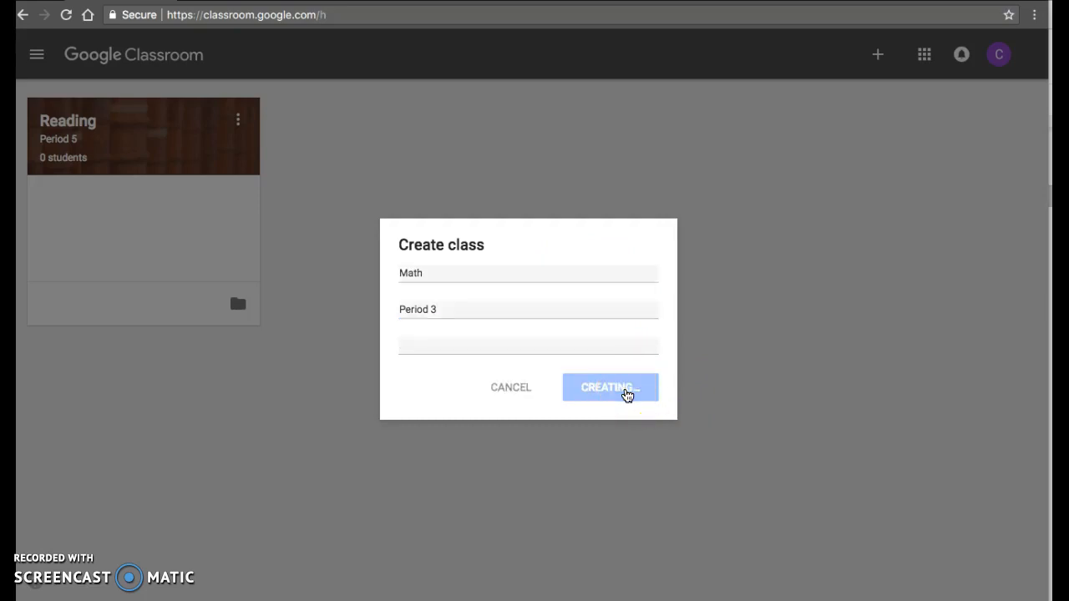
left_click(605, 426)
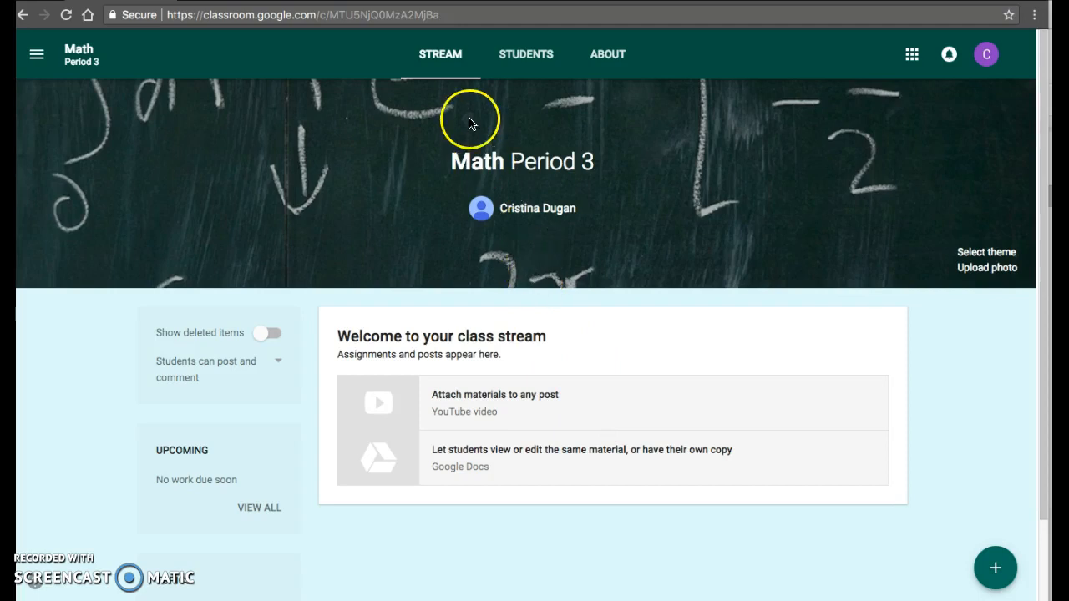
- Look over the Math class's Stream, Students and About pages, and return to the stream
left_click(437, 60)
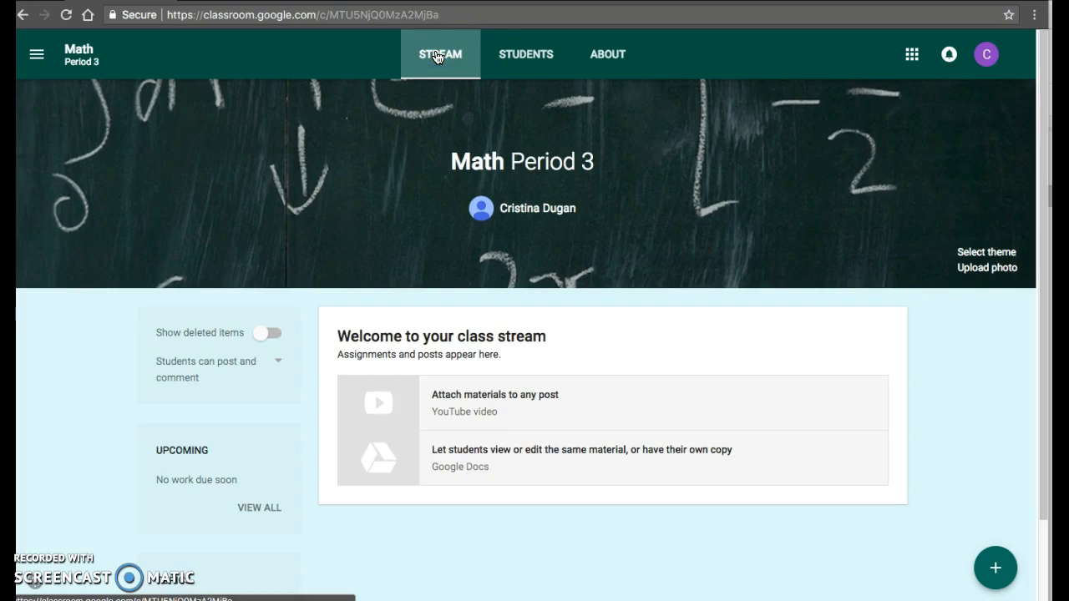
left_click(525, 54)
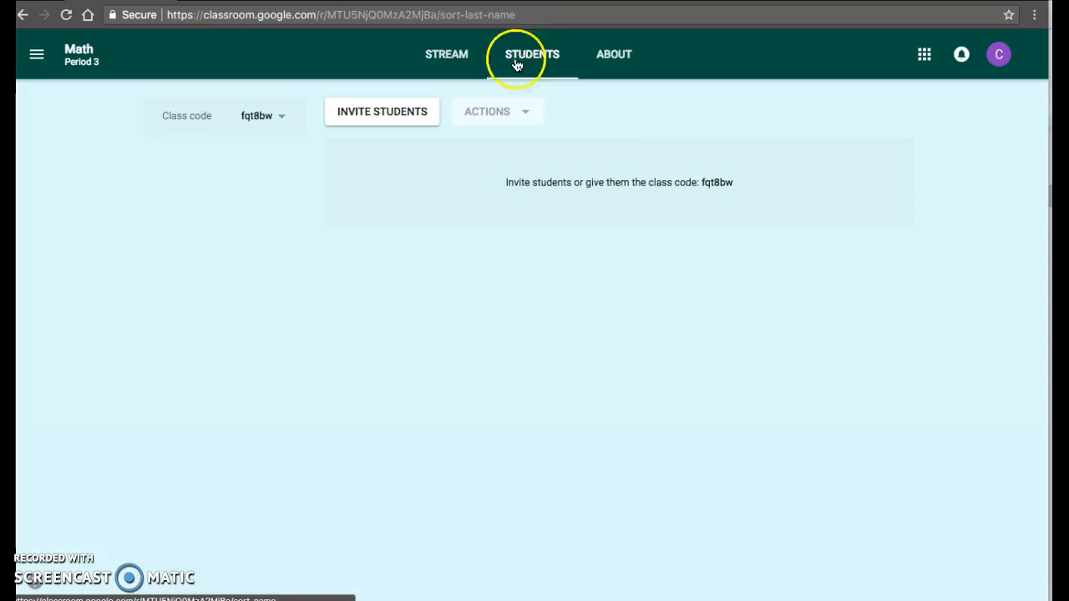
left_click(629, 62)
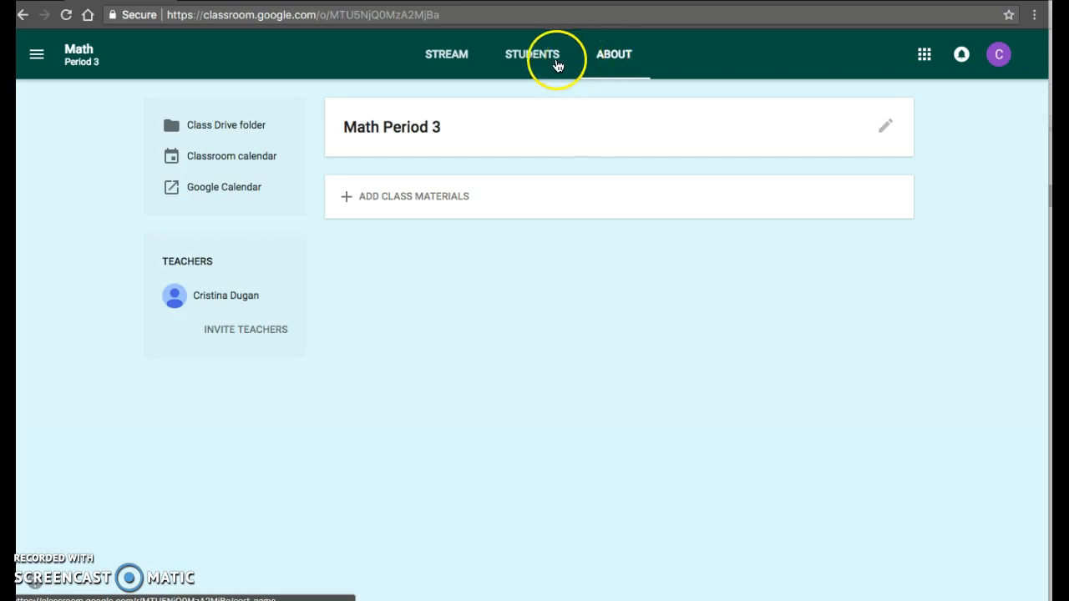
left_click(458, 56)
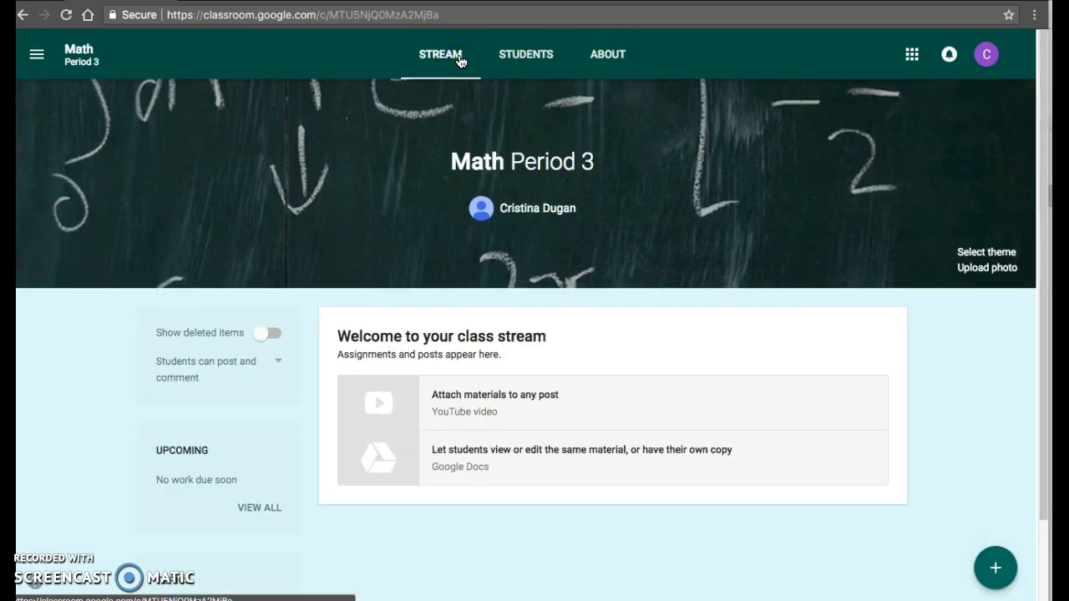
- Examine the posting and commenting permission options for the Math class stream
scroll(384, 223, "down", 2)
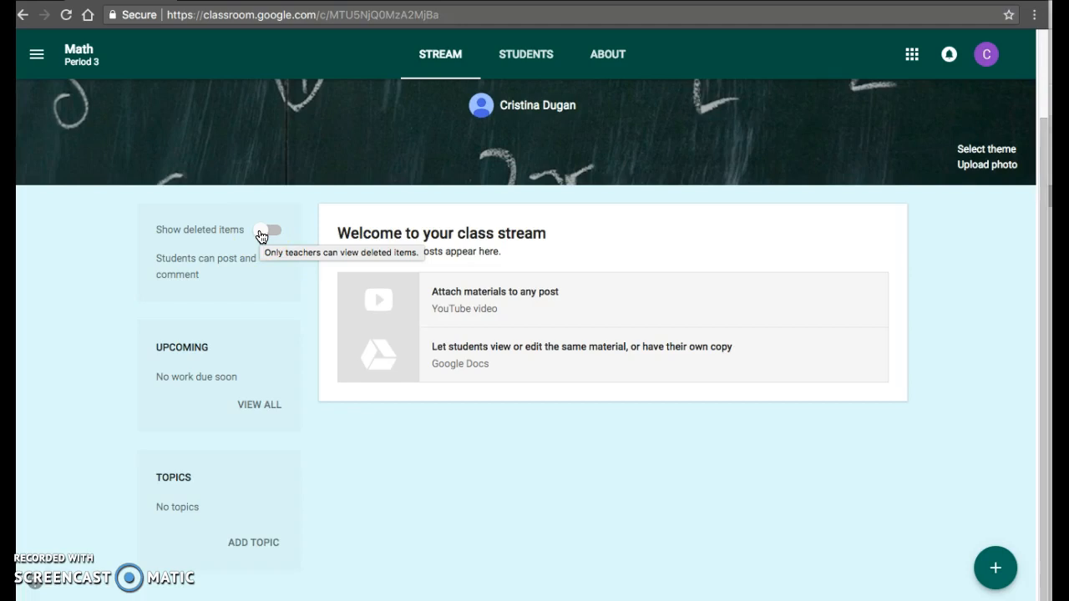
left_click(195, 276)
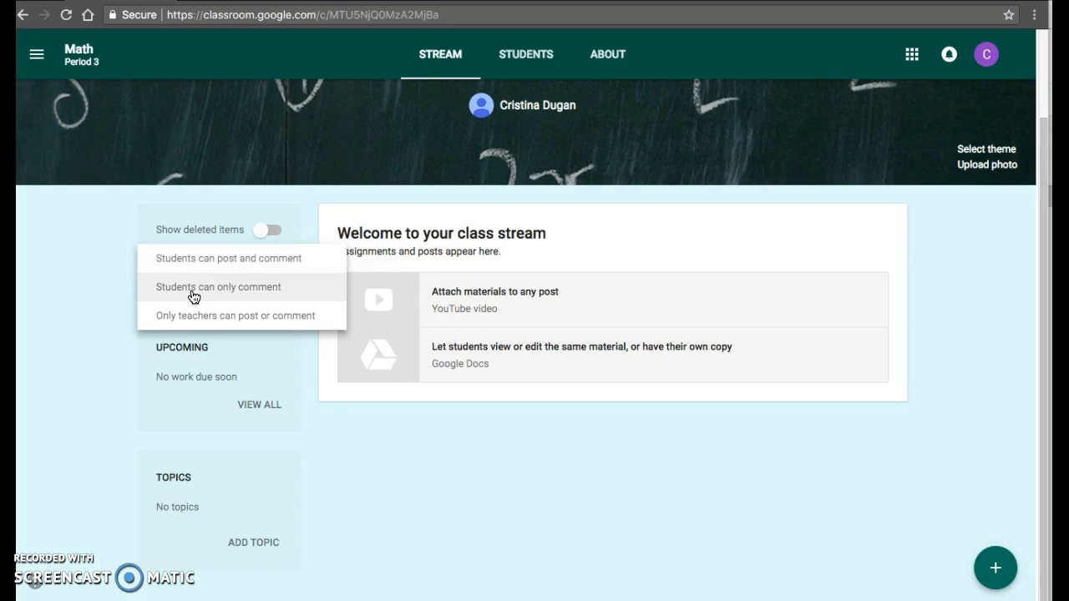
left_click(193, 318)
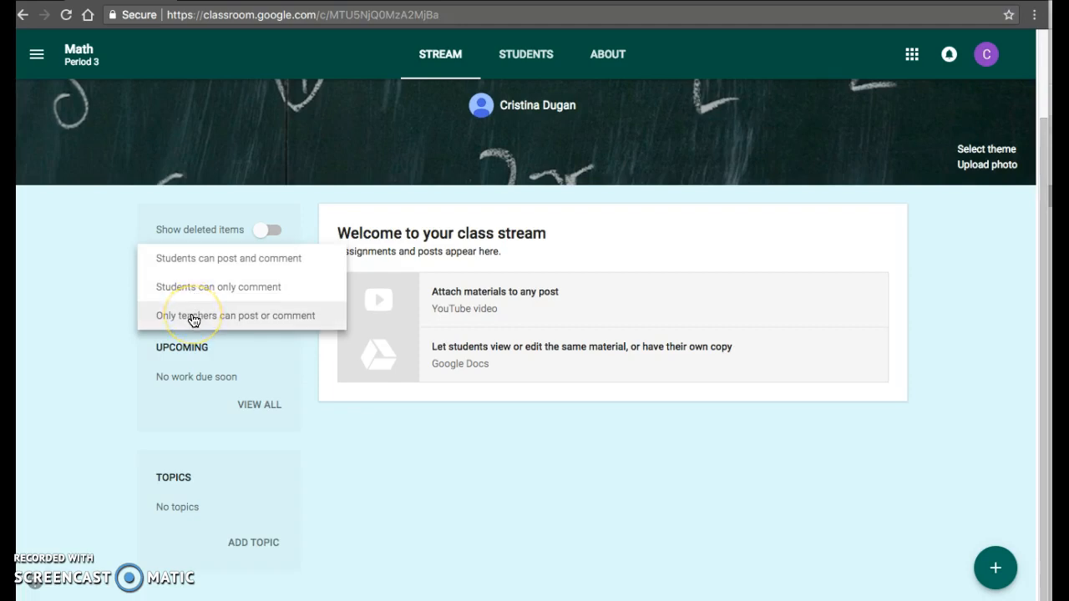
left_click(118, 228)
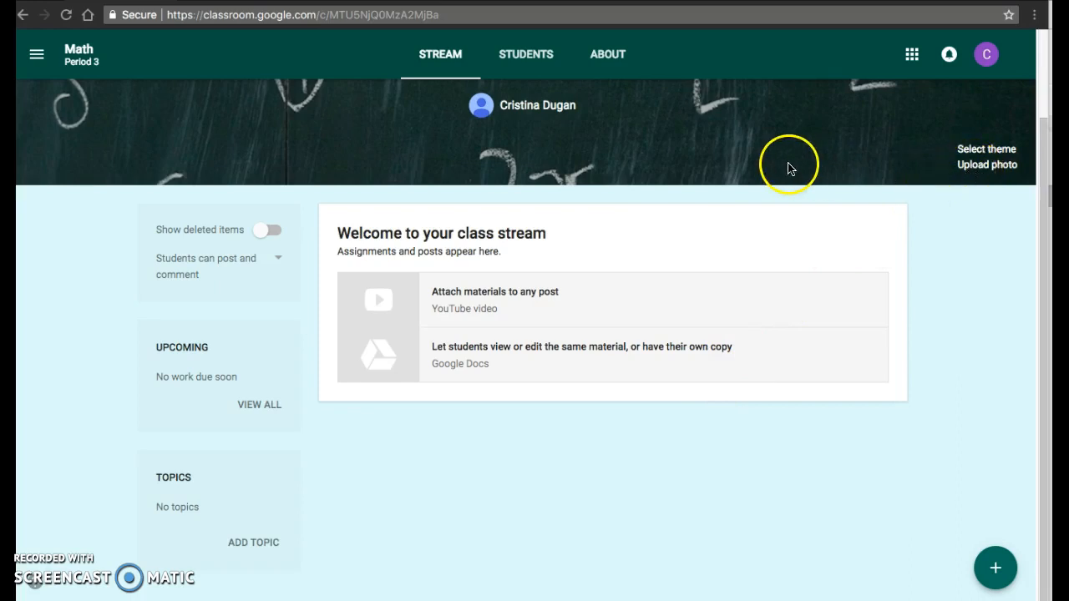
- View the classes offered for reusing a post, and close the list without choosing one
left_click(996, 571)
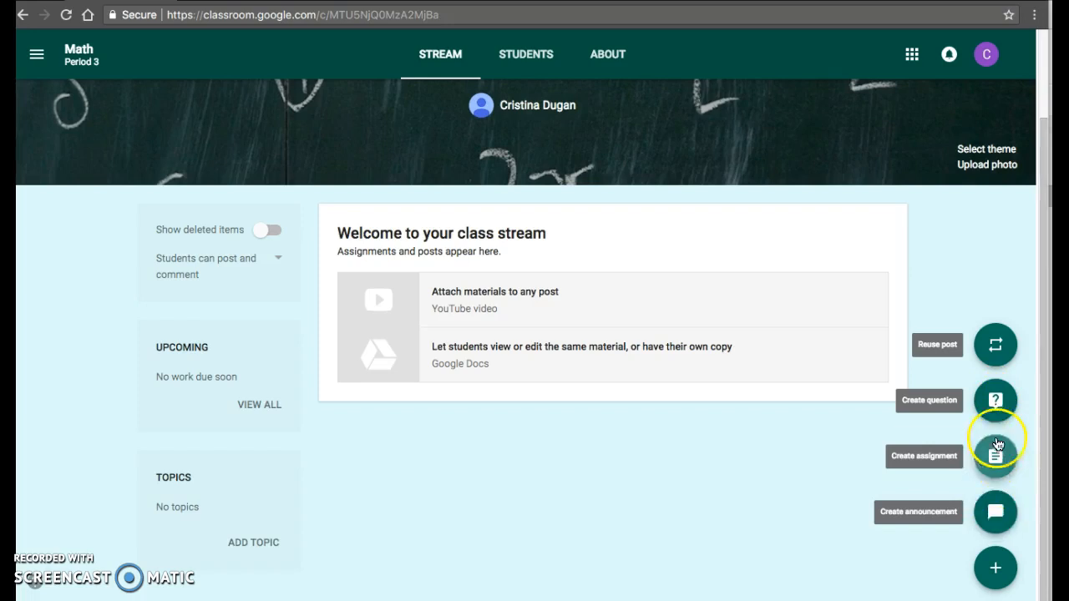
left_click(998, 346)
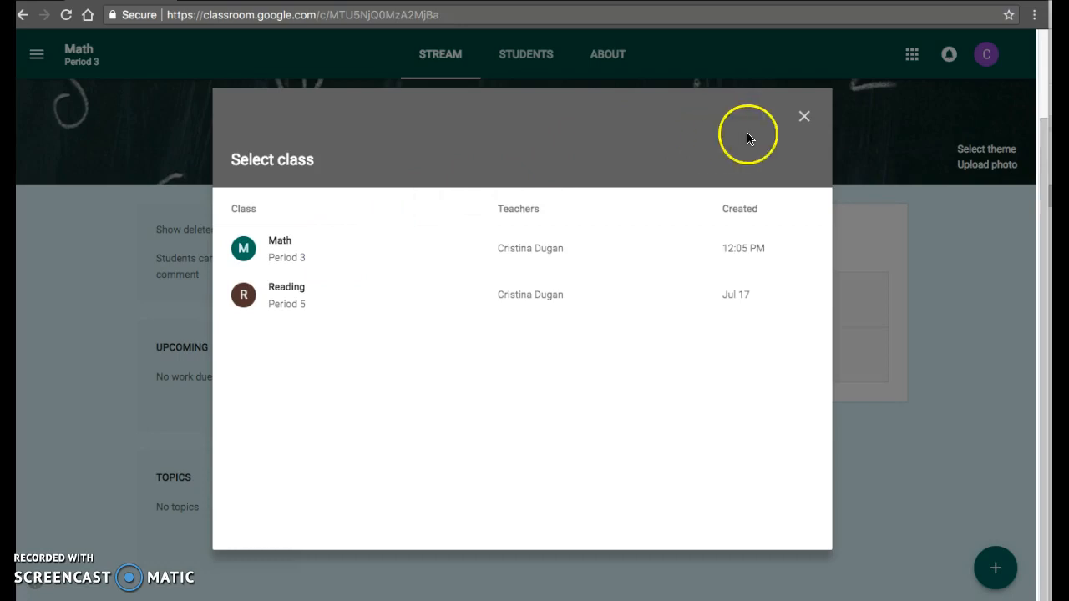
left_click(803, 117)
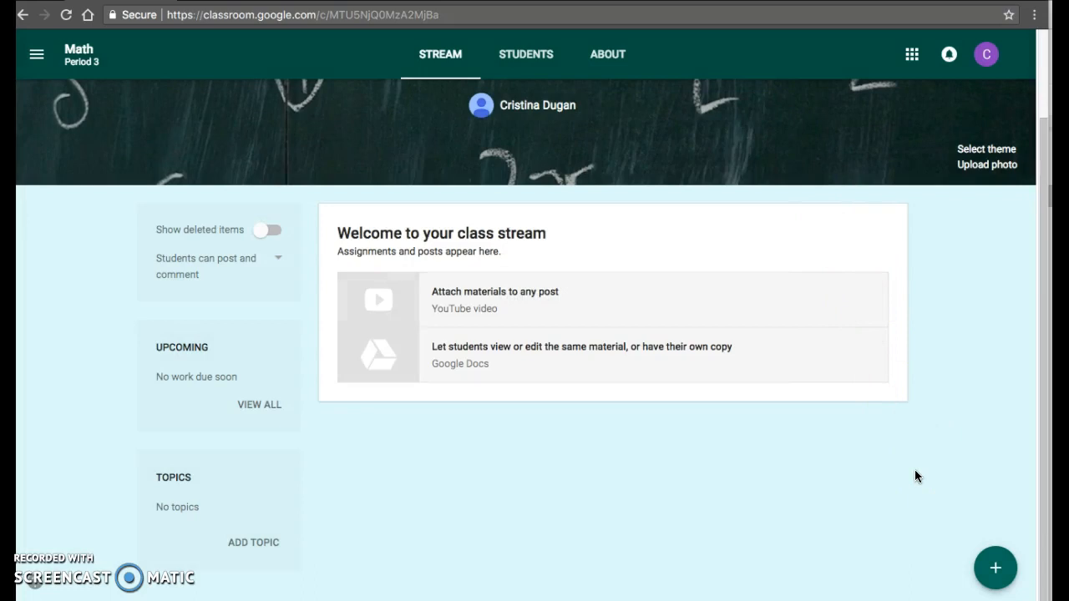
- Start a new question for the Math class reading "When is our first homework assignment due?"
left_click(984, 562)
left_click(996, 401)
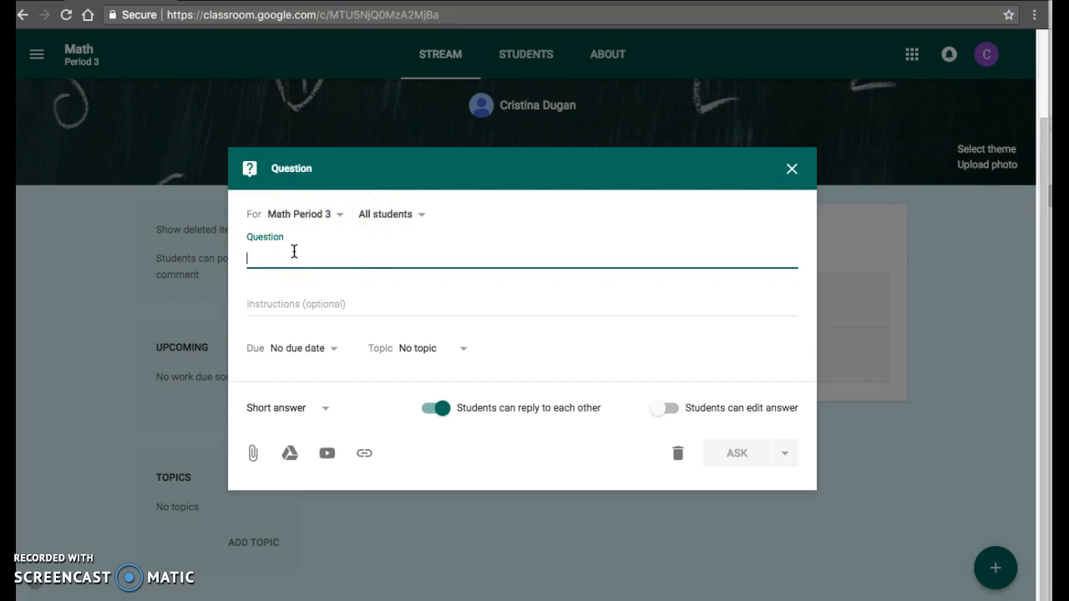
type("Wh")
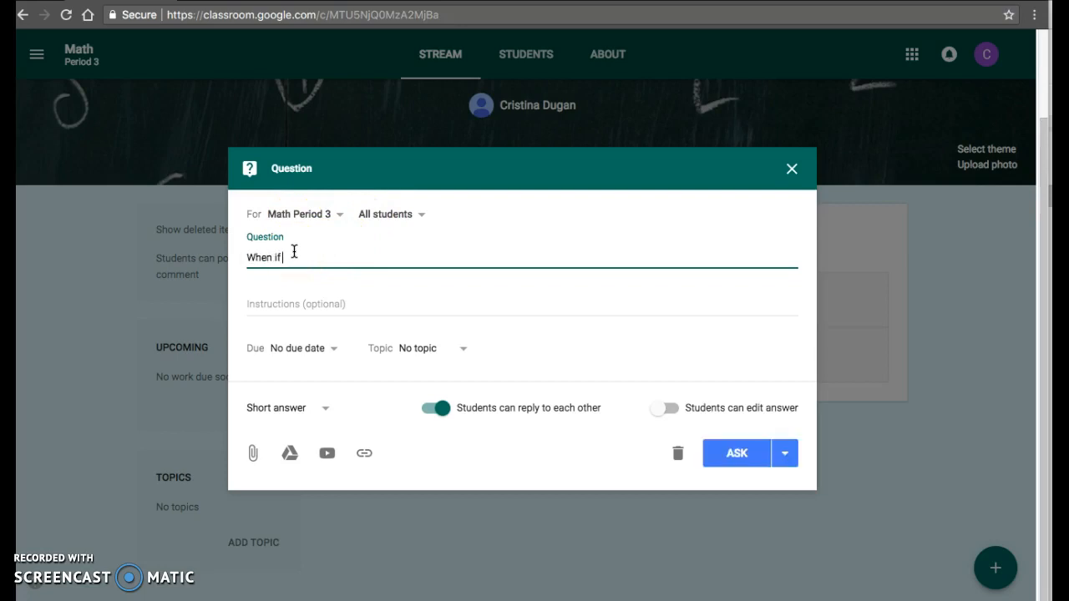
type("en is our first homework assignment due")
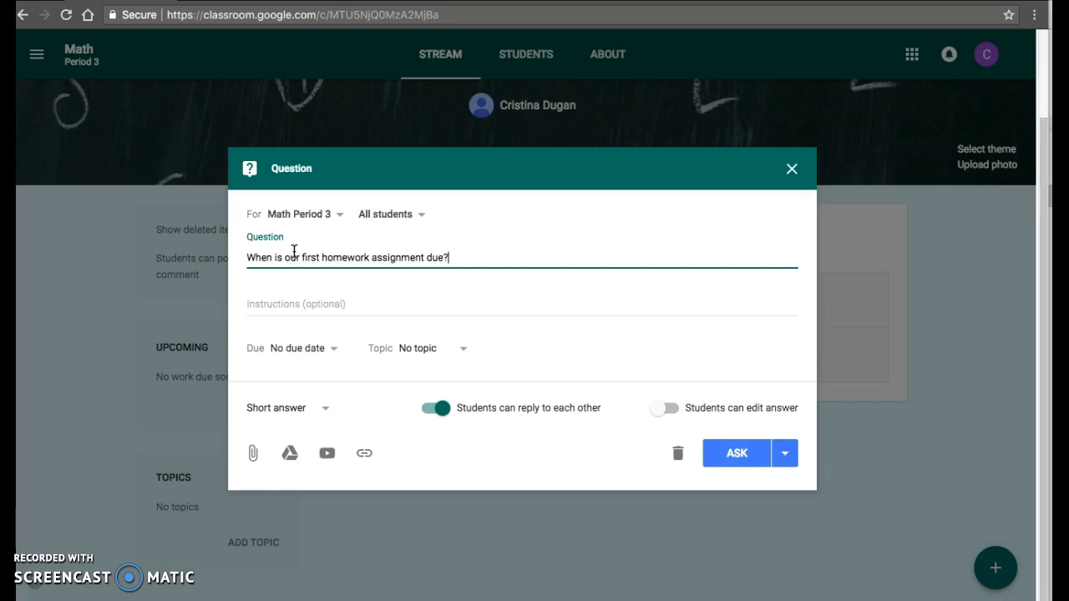
type("?")
- Check the question's optional instructions and its due date and time options without setting anything
left_click(269, 304)
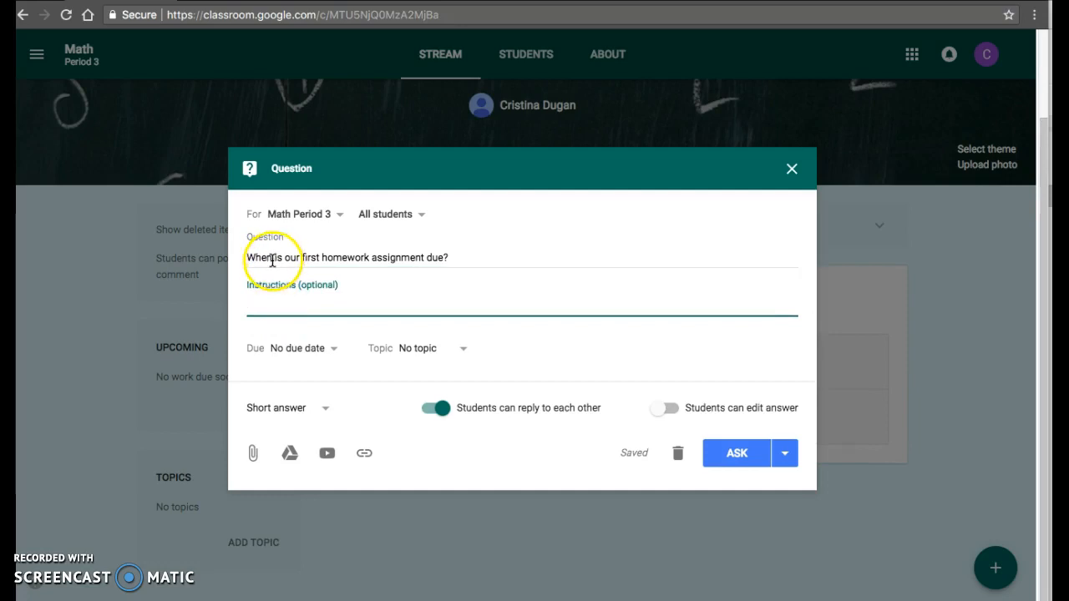
left_click(302, 349)
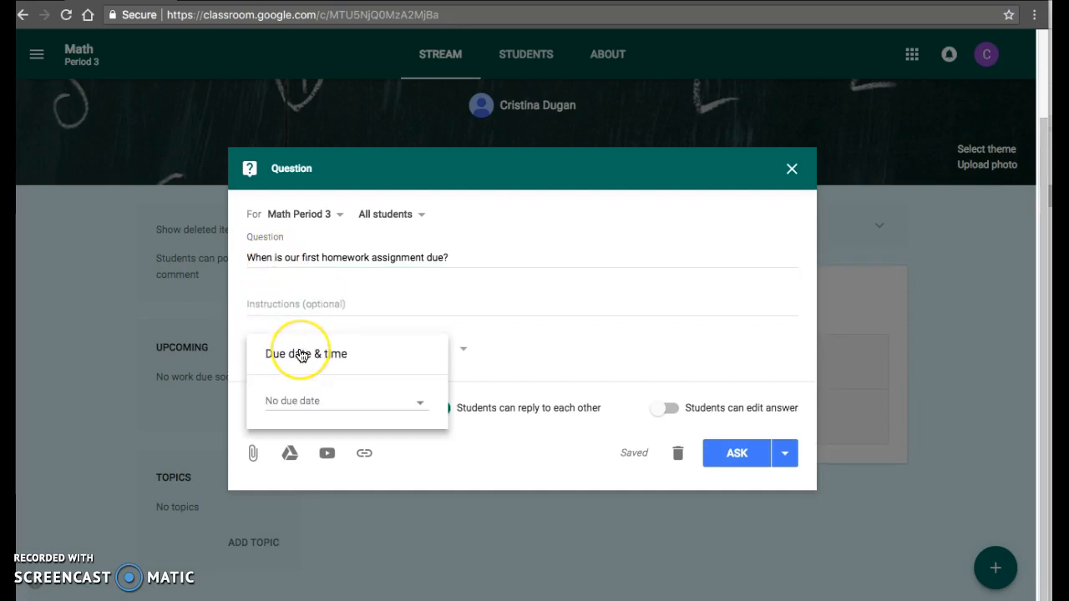
left_click(480, 328)
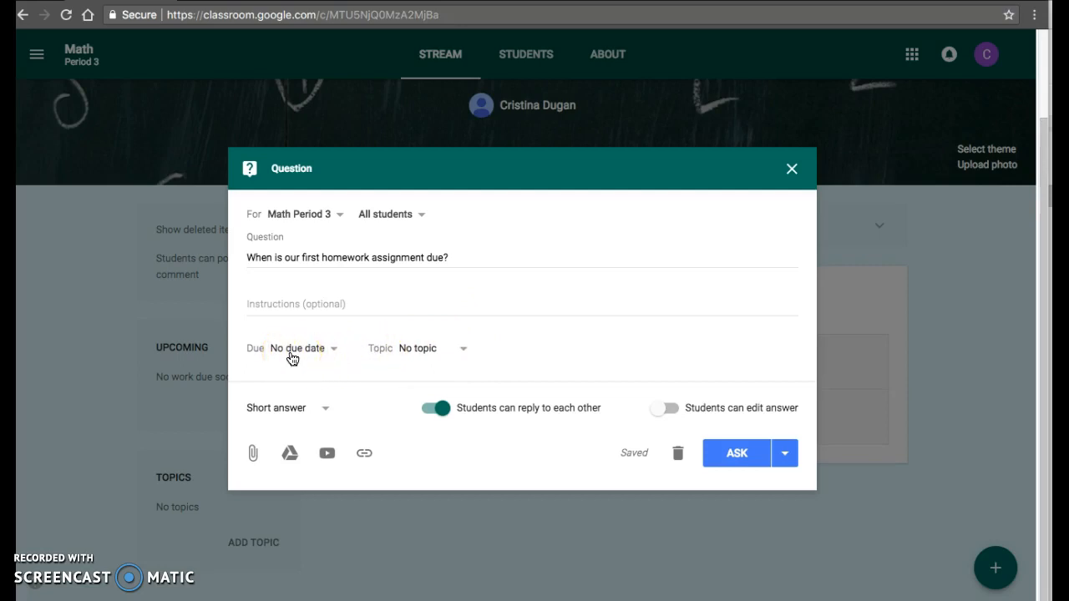
- Create the topic "Getting to know Math Period 3" for the homework question
left_click(412, 354)
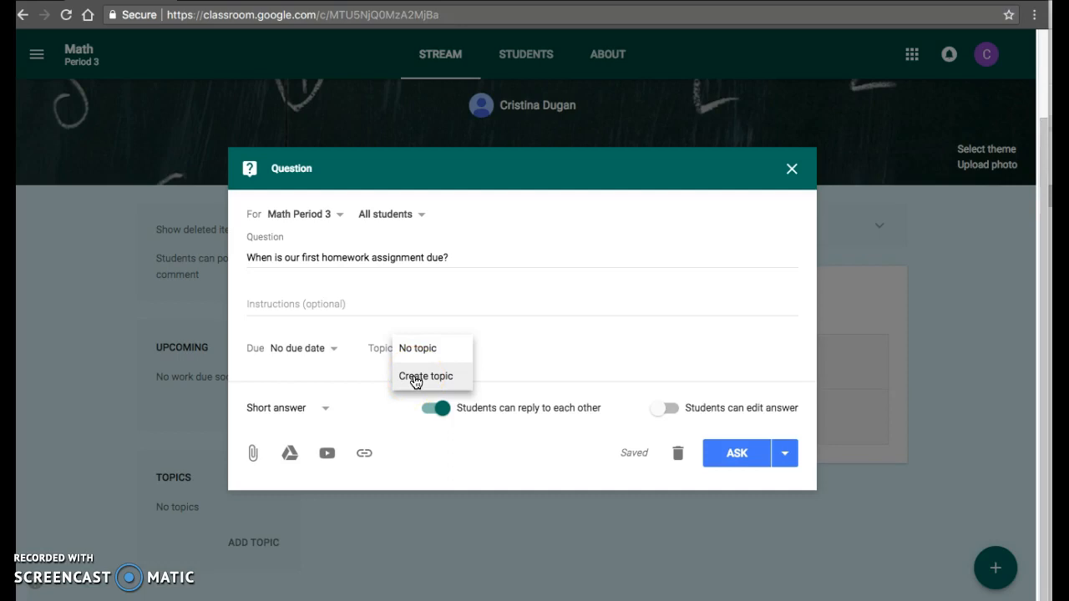
left_click(415, 376)
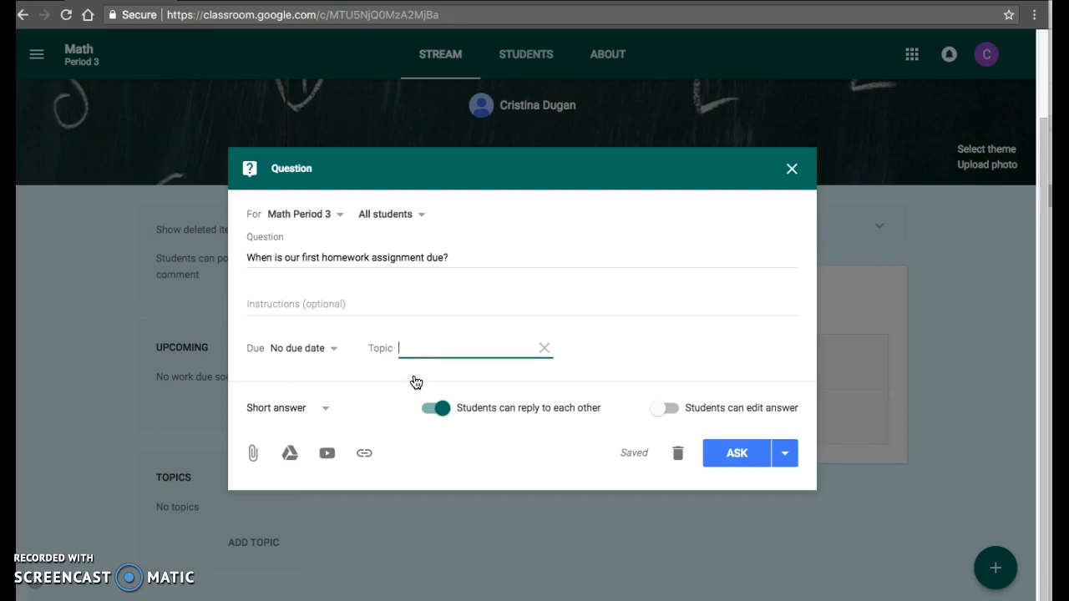
type("Getting to know Math period")
key("BackSpace")
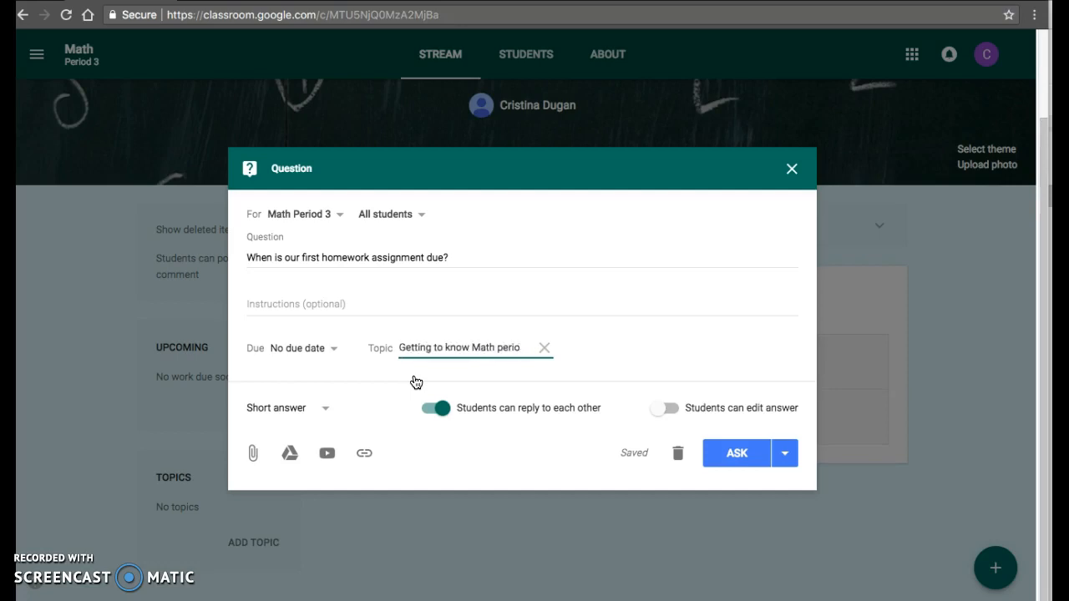
type("iod 3")
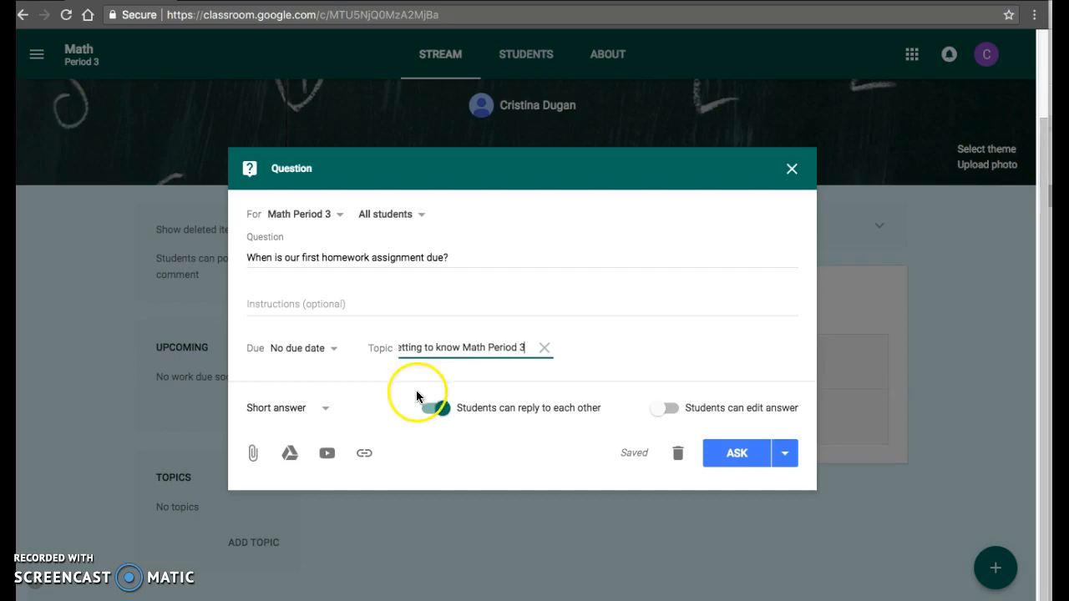
left_click(612, 373)
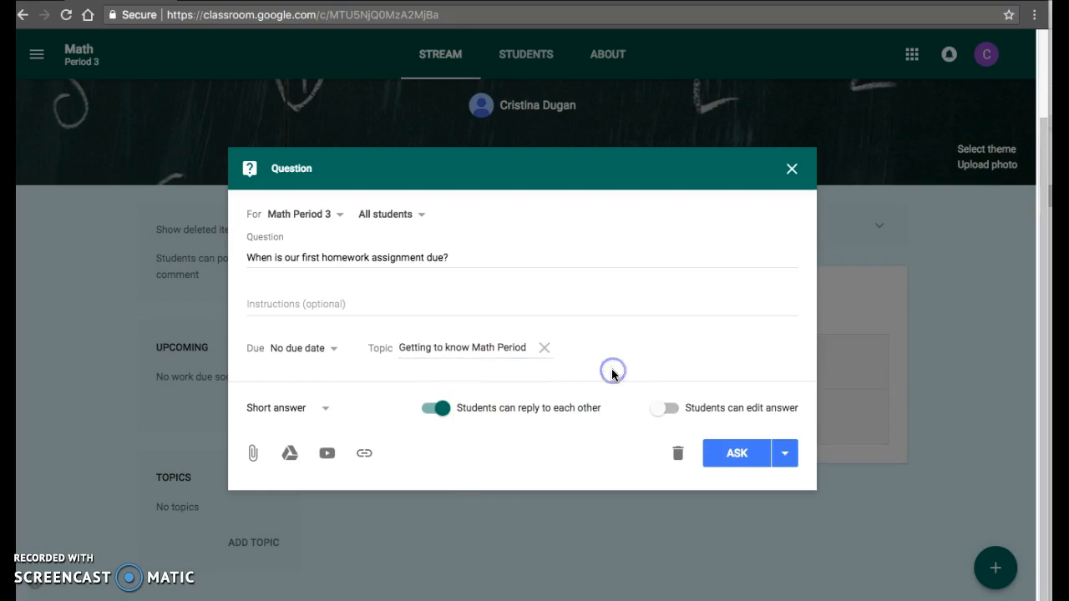
- View the question's answer type choices, keeping Short answer
left_click(291, 409)
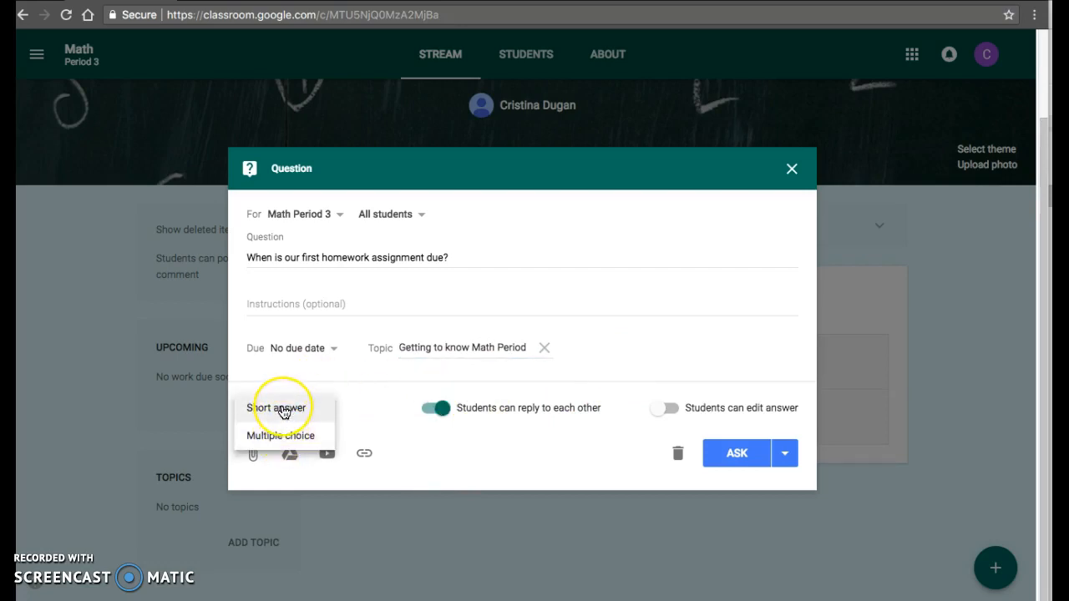
left_click(369, 439)
left_click(493, 389)
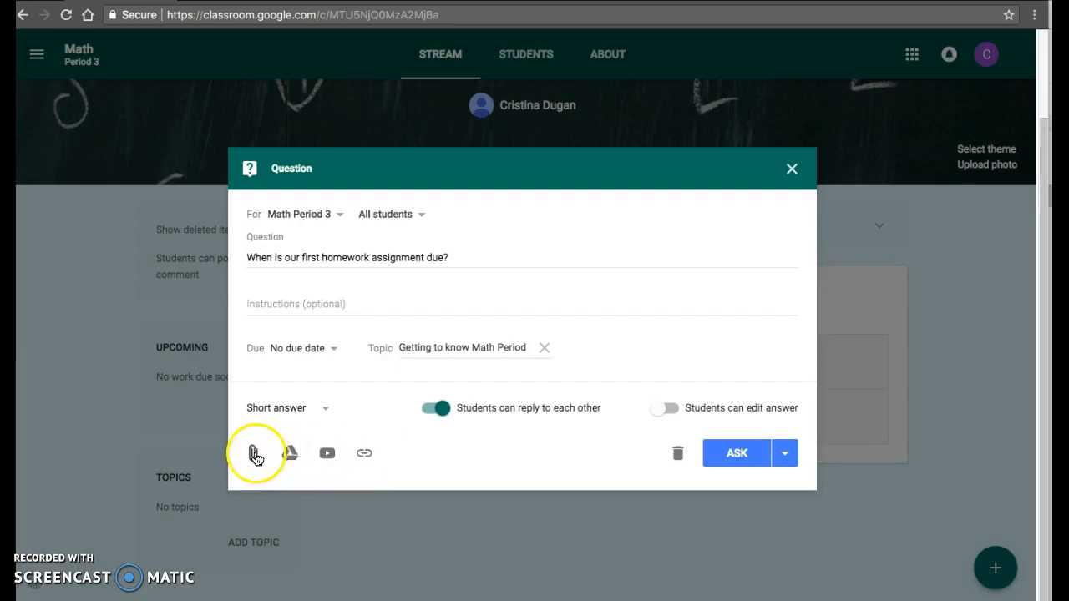
- Try disabling student replies to each other and allowing answer editing for the question, restoring both settings
left_click(436, 408)
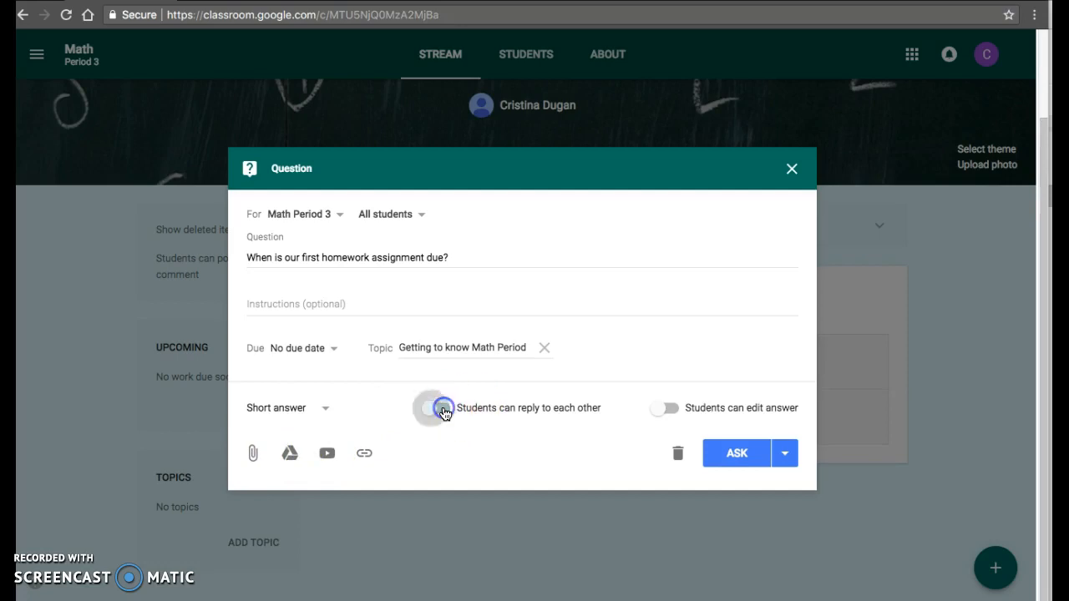
left_click(433, 410)
left_click(665, 410)
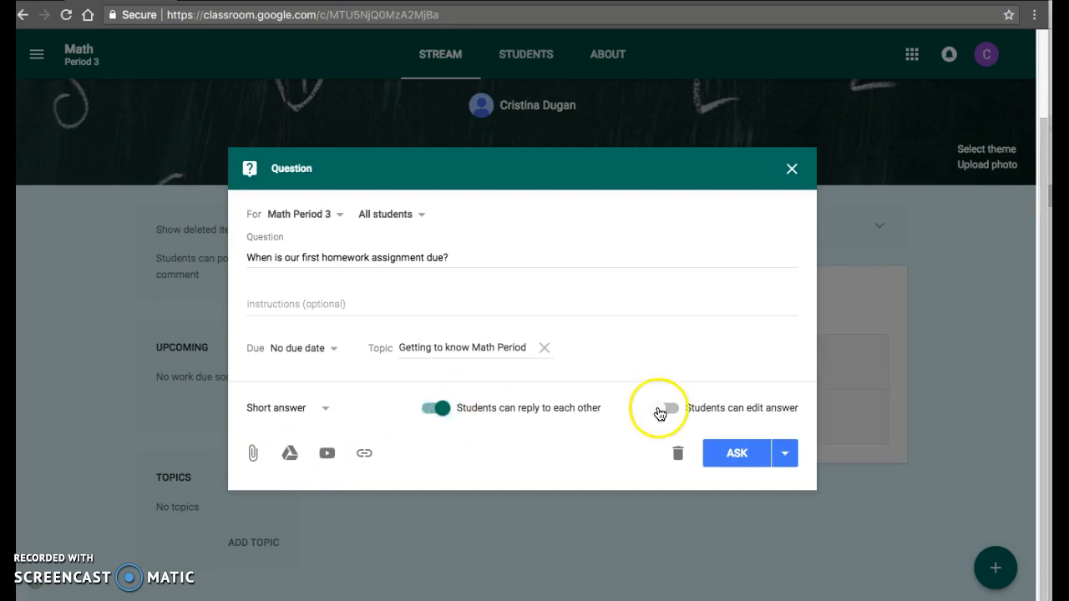
left_click(665, 410)
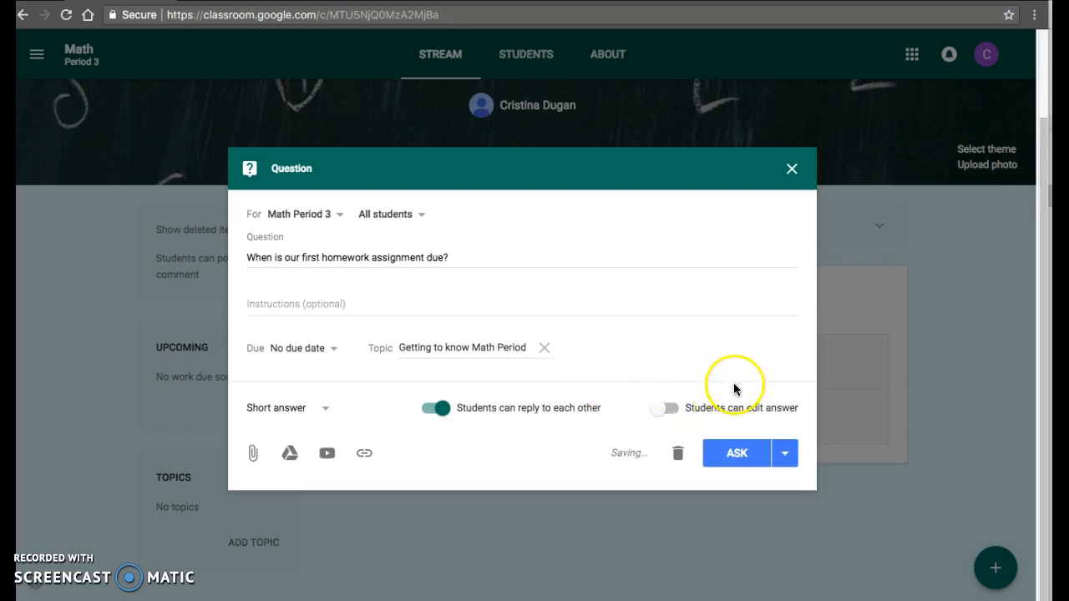
- Review the question's Ask, Schedule and Save draft choices, and ask it to the class immediately
left_click(787, 458)
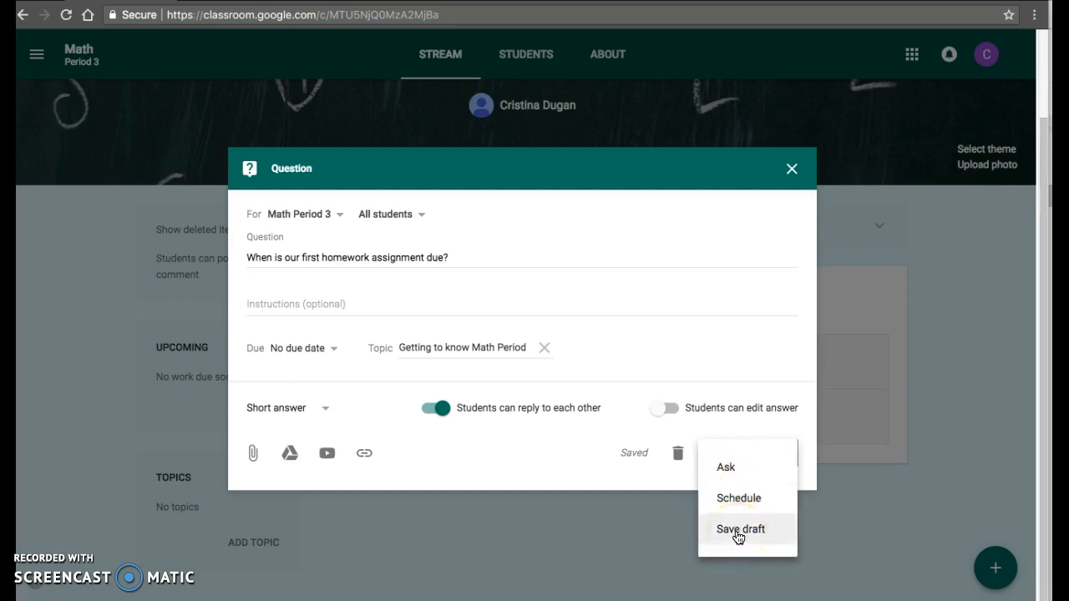
left_click(753, 472)
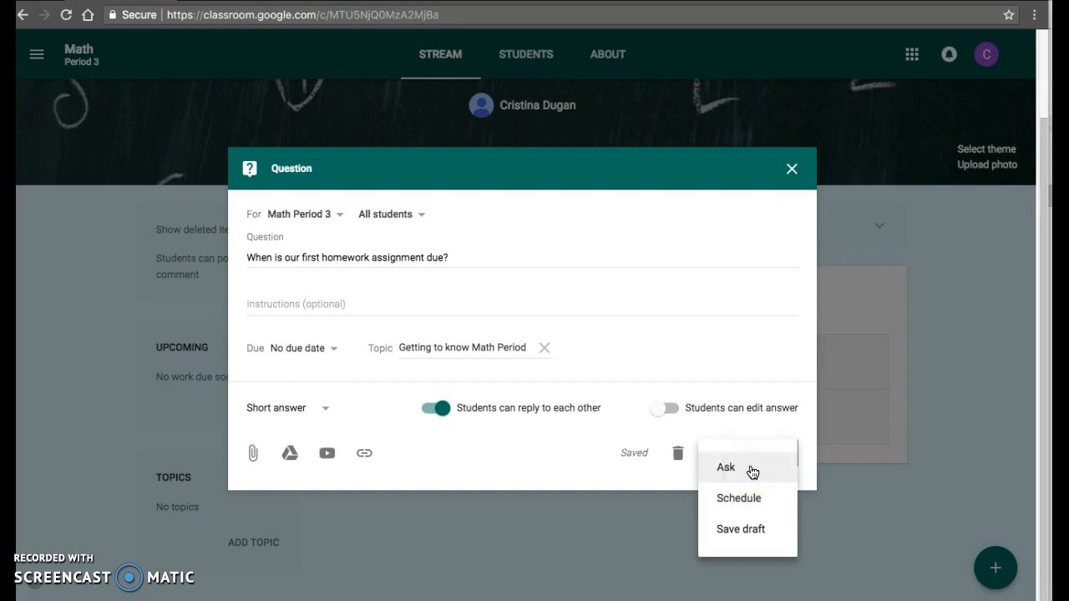
left_click(739, 497)
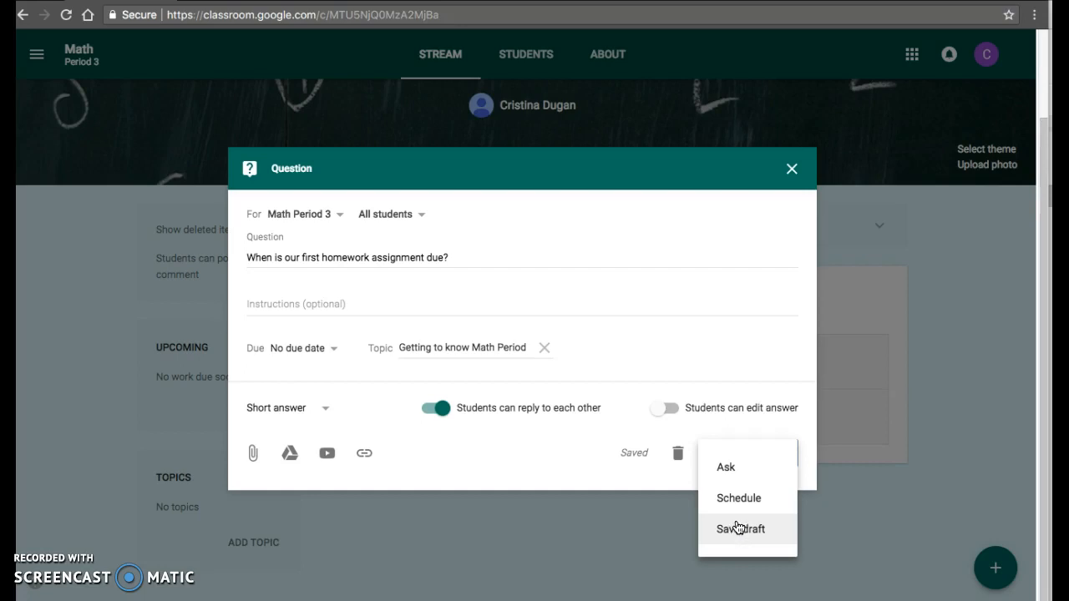
left_click(732, 467)
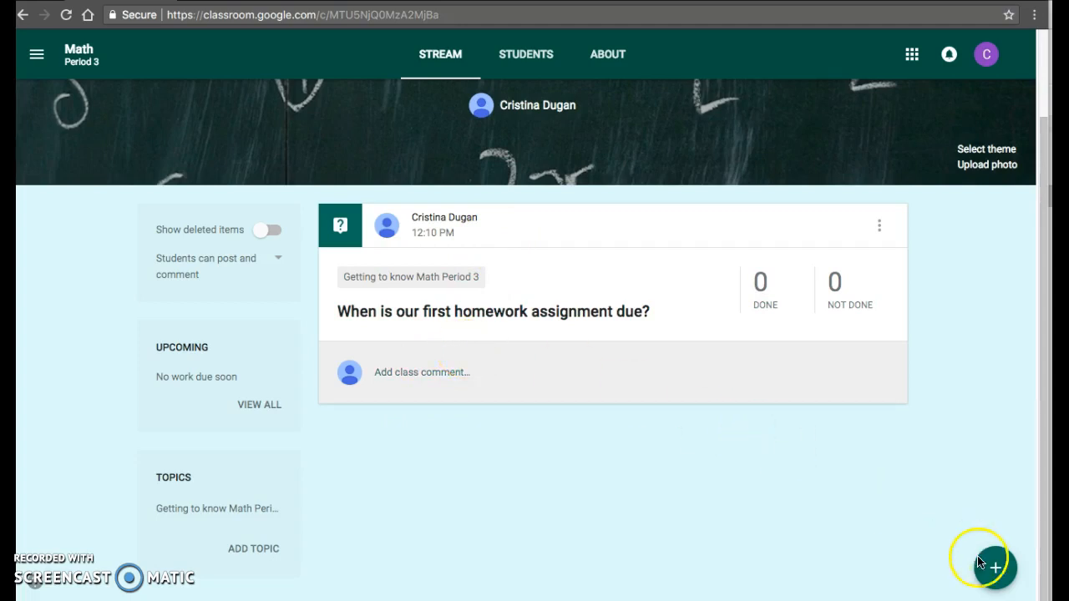
- Start a new assignment for Math Period 3 titled "Homework #1"
mouse_move(993, 566)
left_click(996, 456)
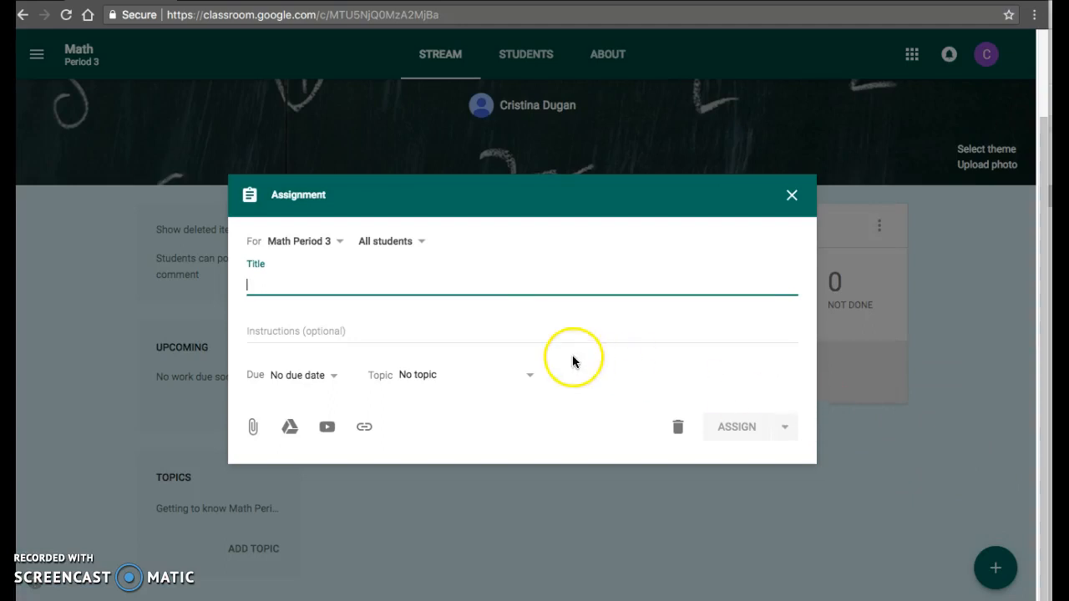
type("Home")
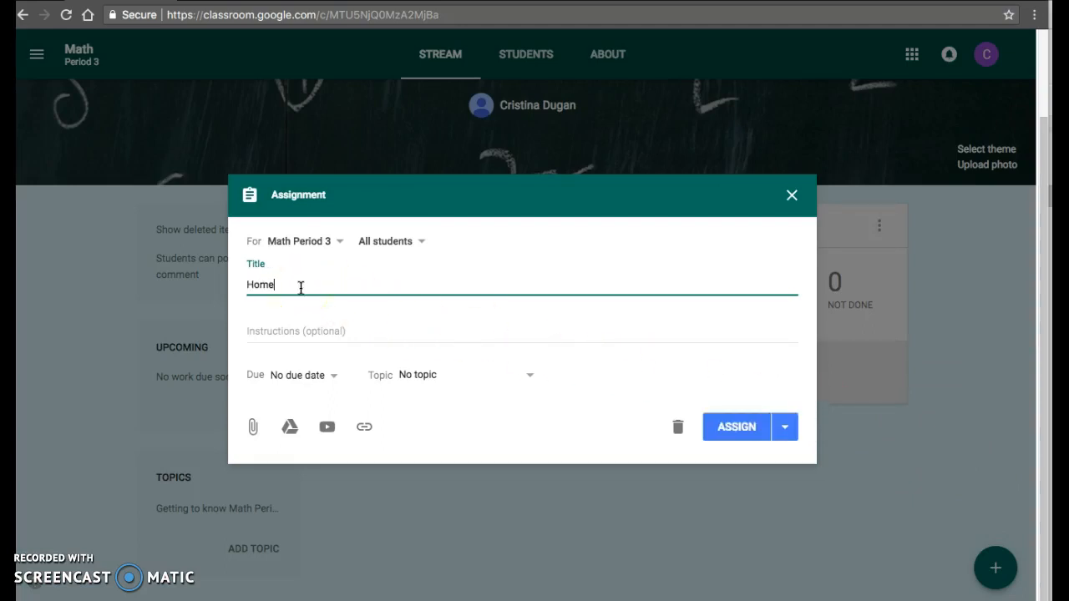
type("work #1")
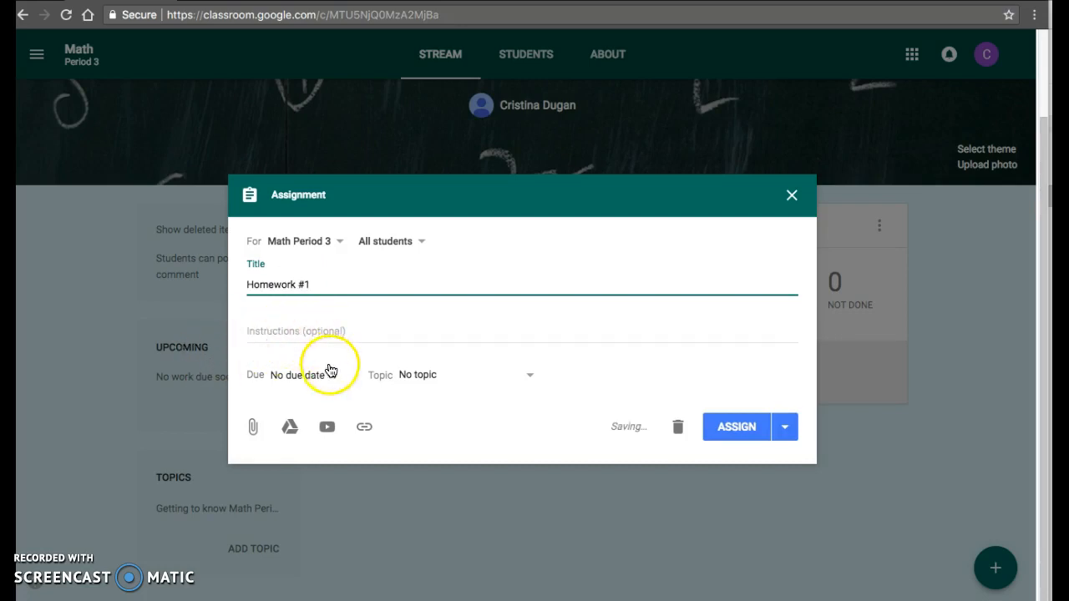
- Set the assignment's due date to Aug 3, 2018, without a due time
left_click(330, 370)
left_click(311, 427)
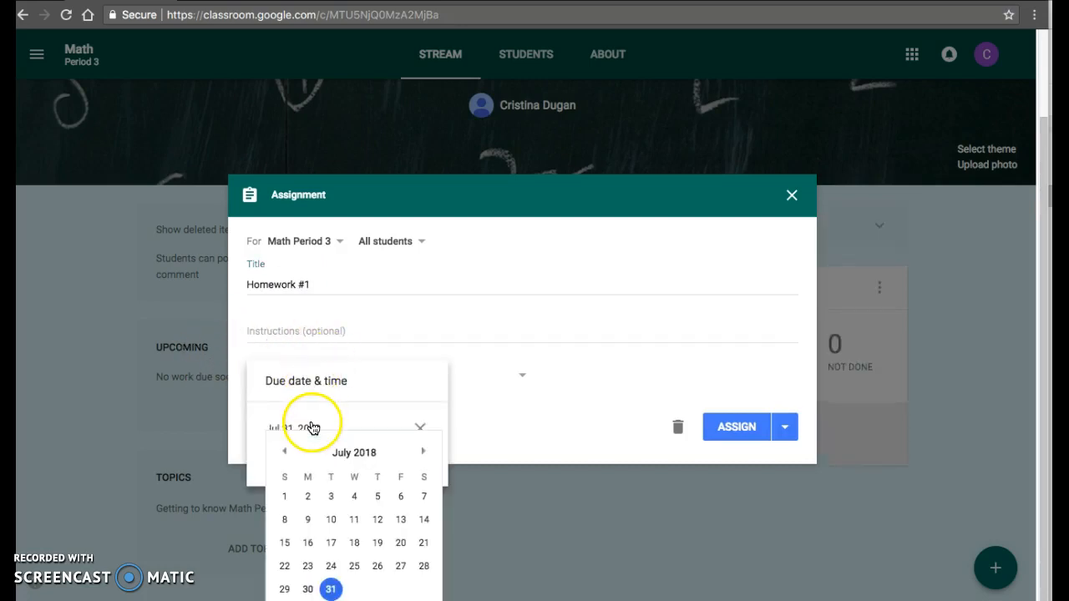
left_click(424, 451)
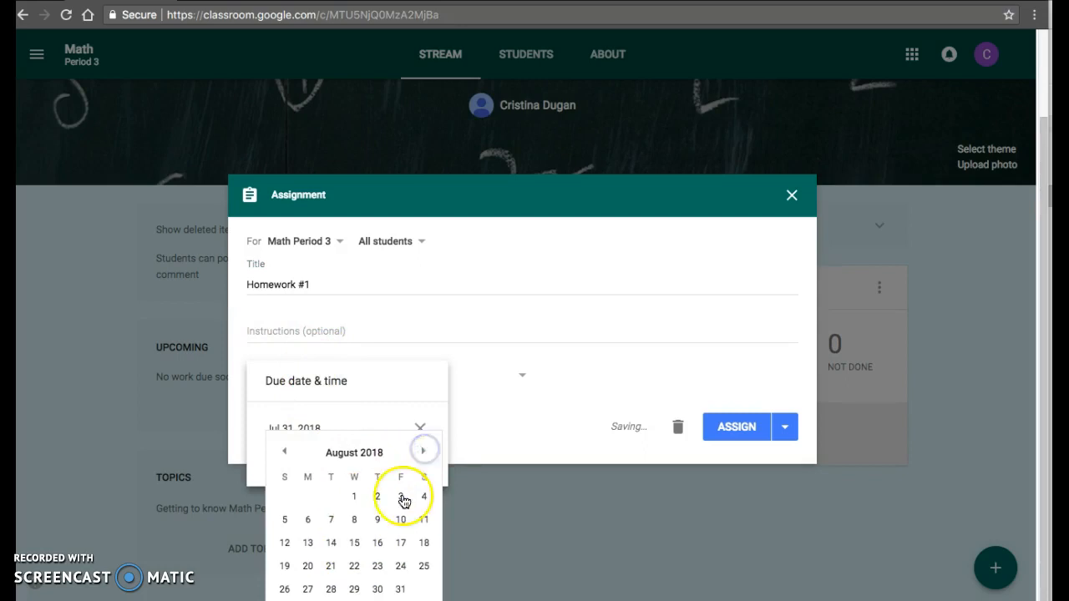
left_click(403, 498)
left_click(345, 467)
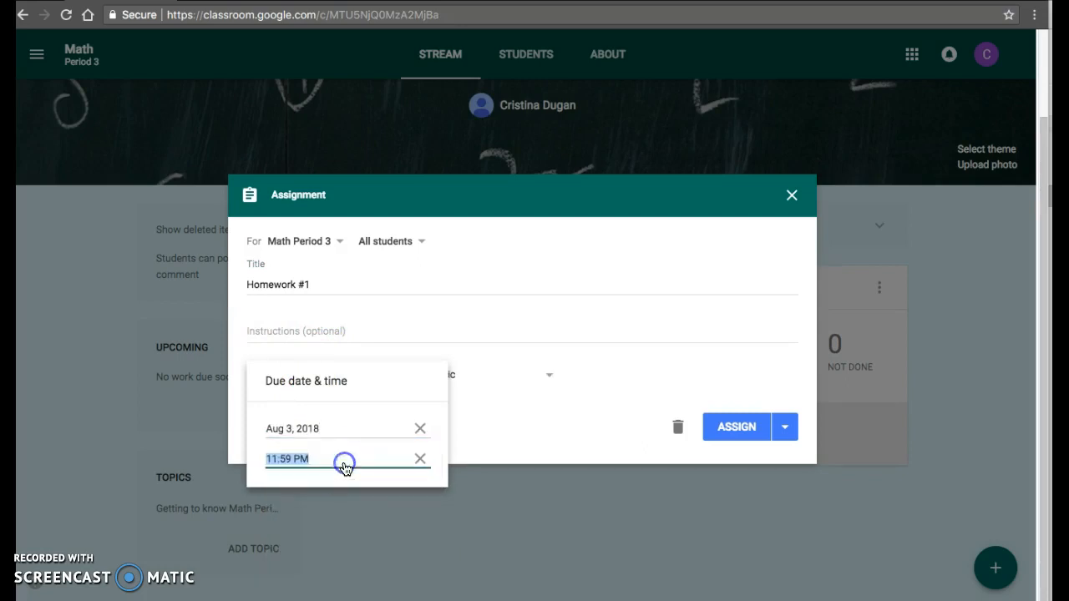
left_click(420, 460)
left_click(487, 435)
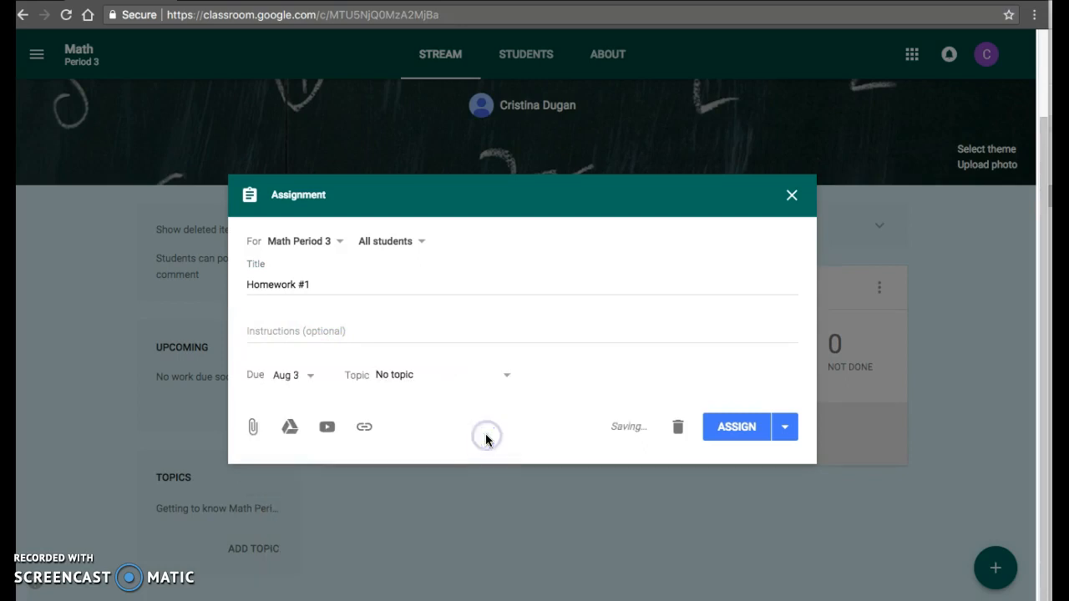
- Create the topic "Homework Folder" for the Homework #1 assignment and assign it to the class immediately
left_click(408, 375)
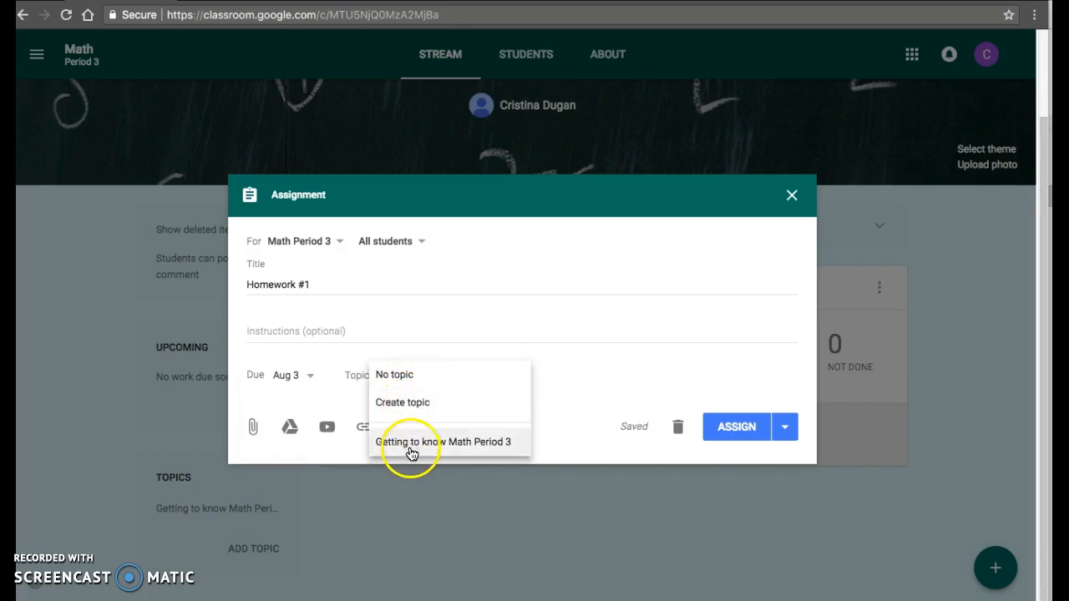
left_click(409, 406)
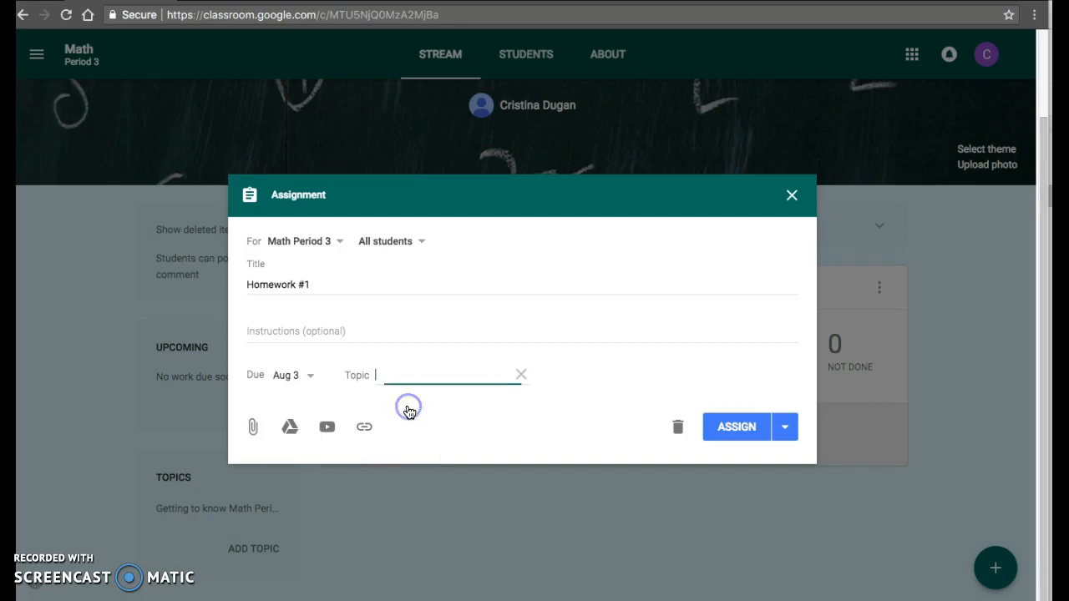
type("Homework Folder")
left_click(493, 426)
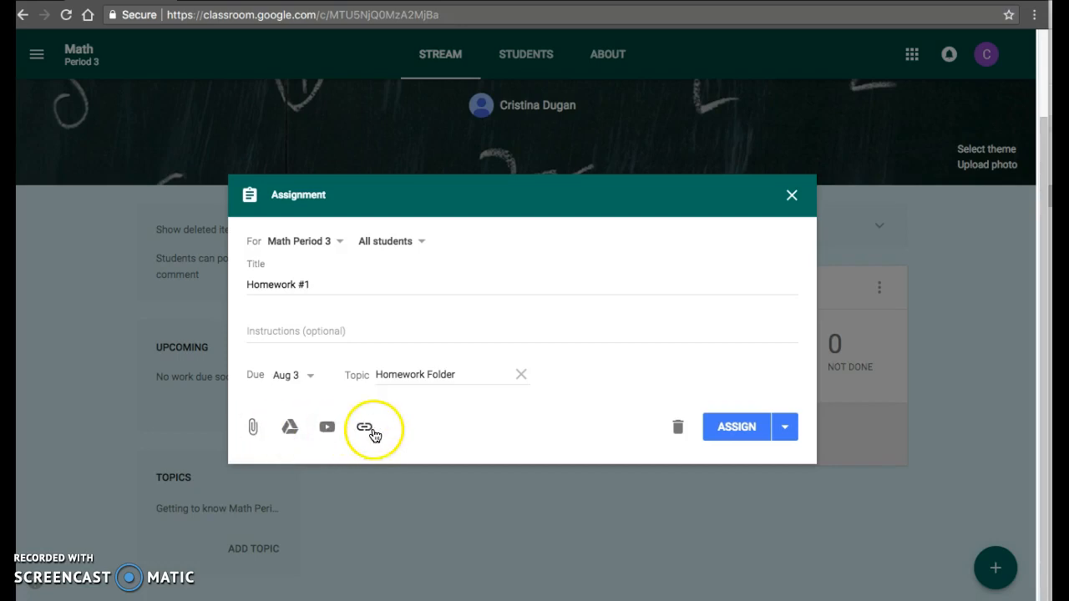
left_click(784, 427)
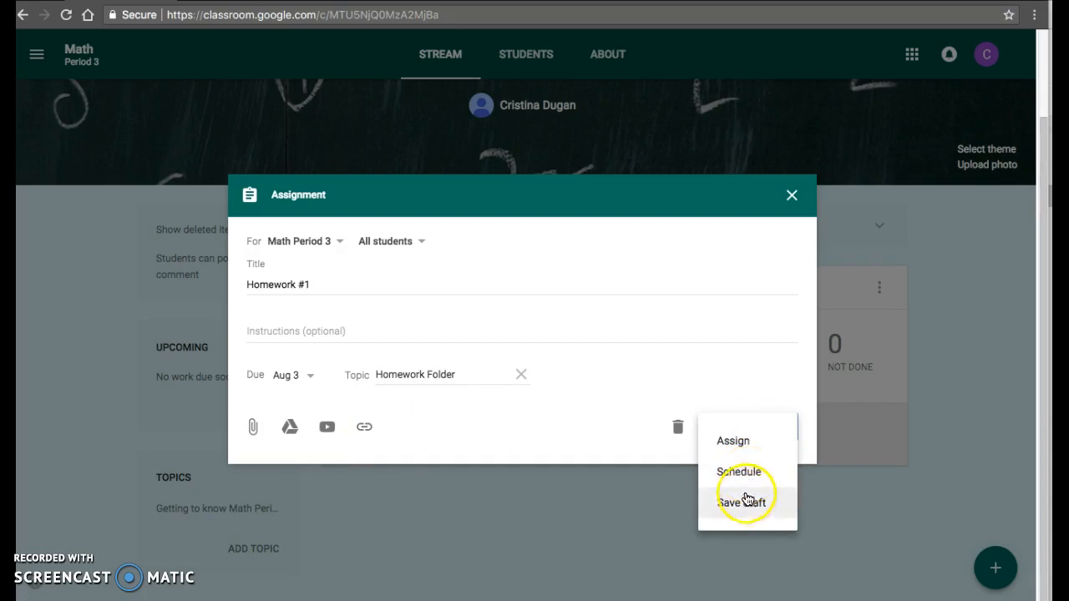
left_click(740, 443)
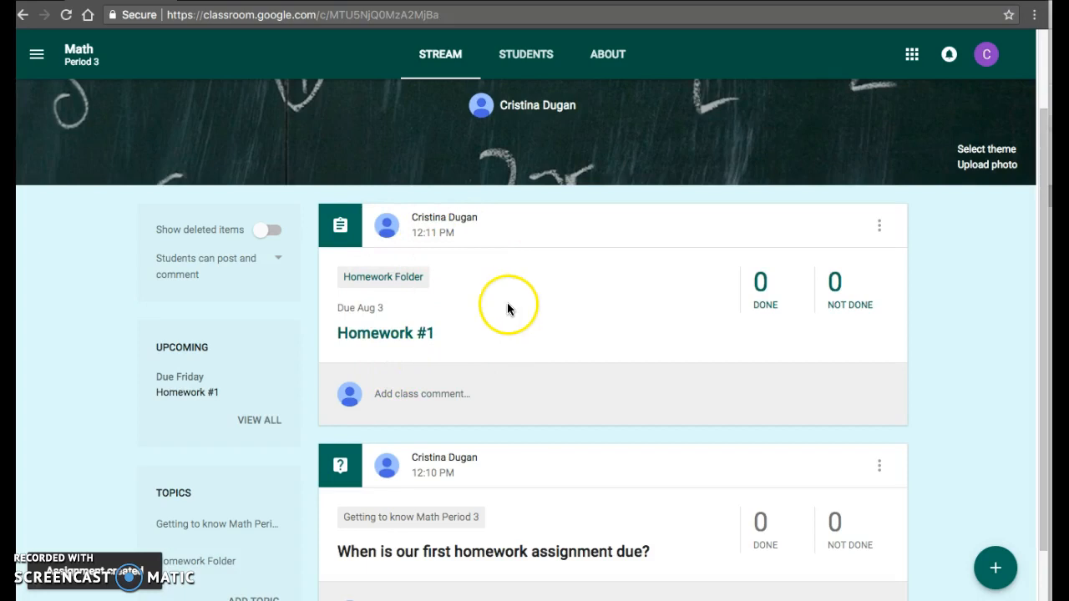
- Look over the posts in the class stream and the options available for the Homework #1 post
scroll(484, 375, "down", 1)
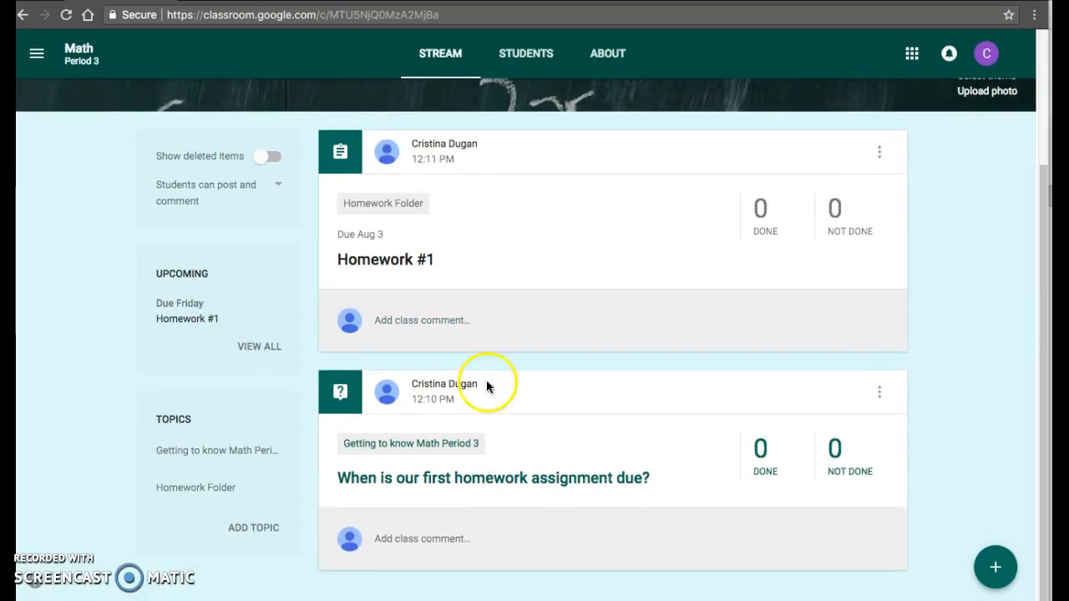
scroll(494, 389, "up", 1)
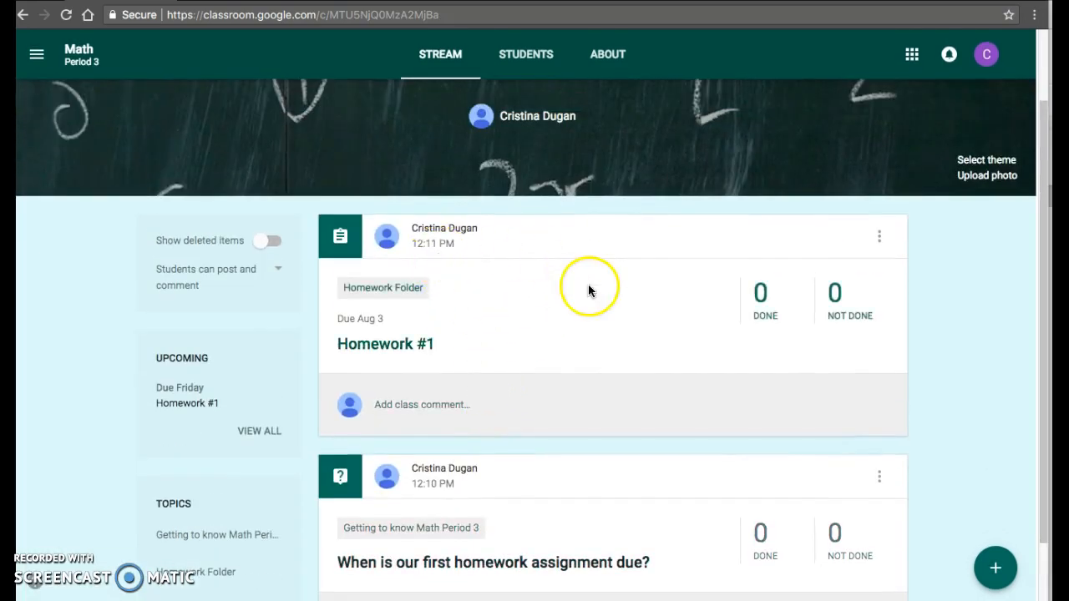
left_click(879, 238)
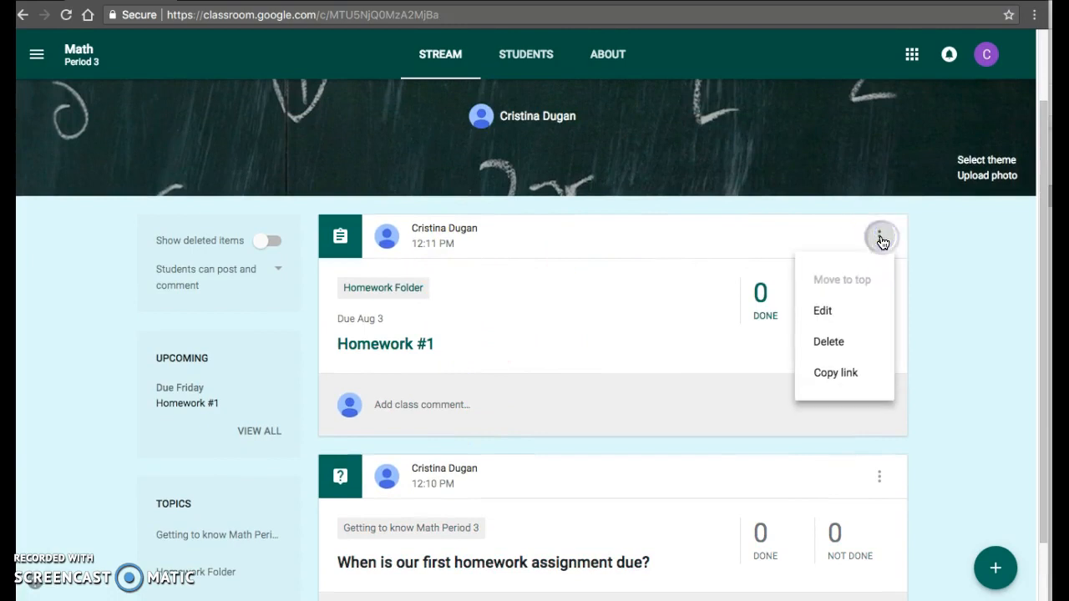
left_click(879, 242)
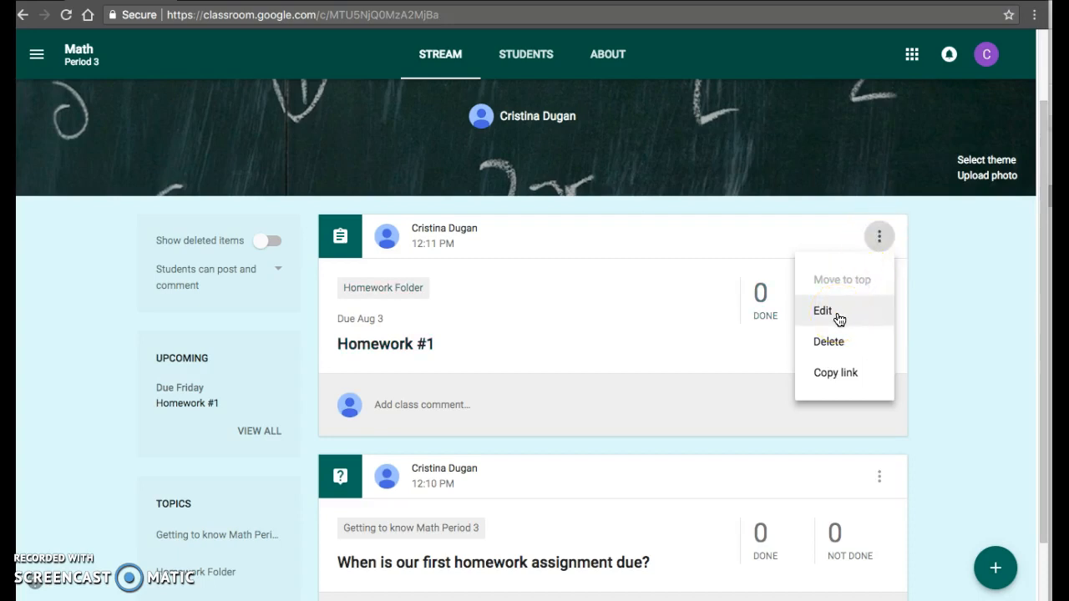
left_click(845, 282)
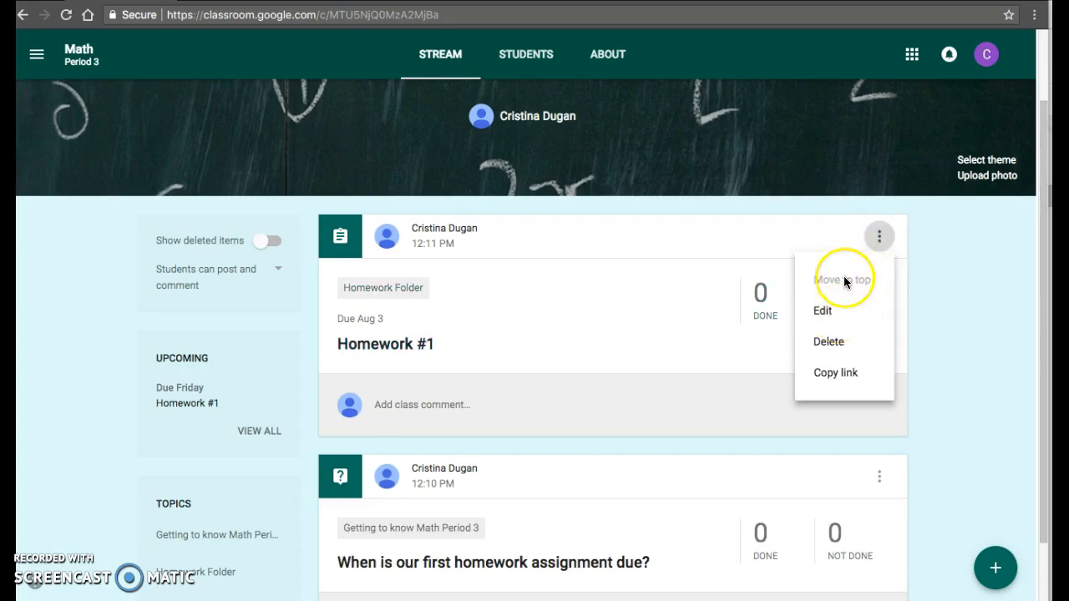
- Move the question "When is our first homework assignment due?" to the top of the class stream
left_click(878, 478)
left_click(879, 479)
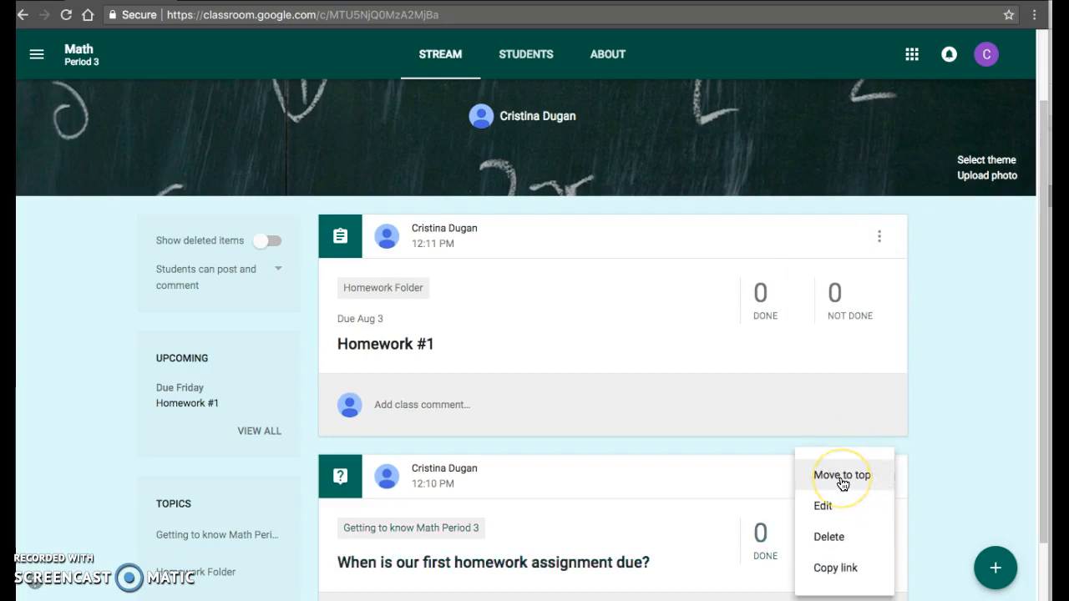
left_click(841, 481)
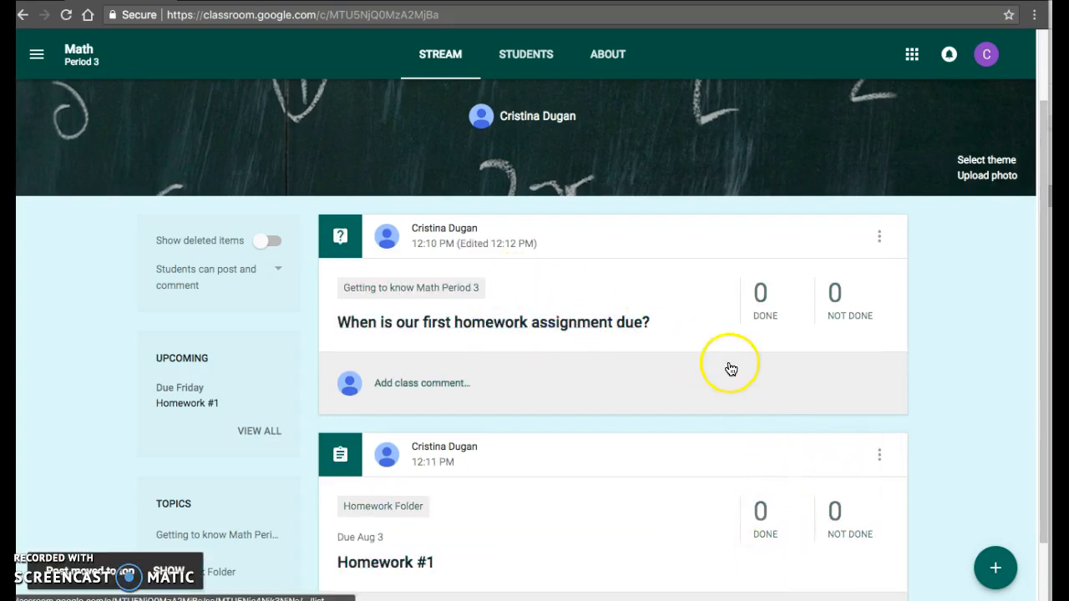
- Start an announcement for all Math Period 3 students reading "Reminder: First quiz is next week Sept. 7th"
mouse_move(1015, 575)
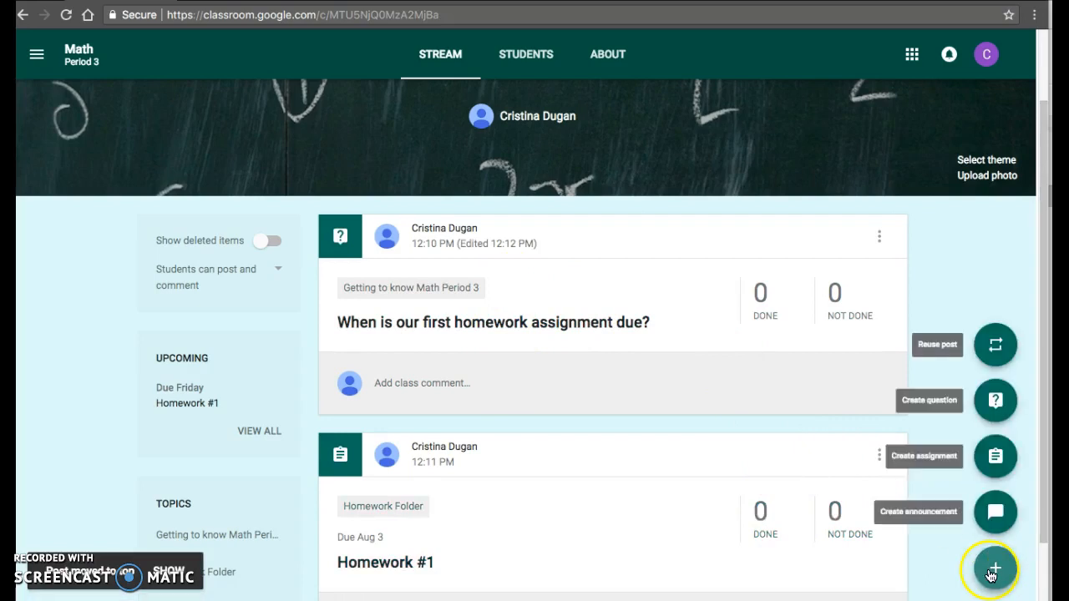
left_click(993, 518)
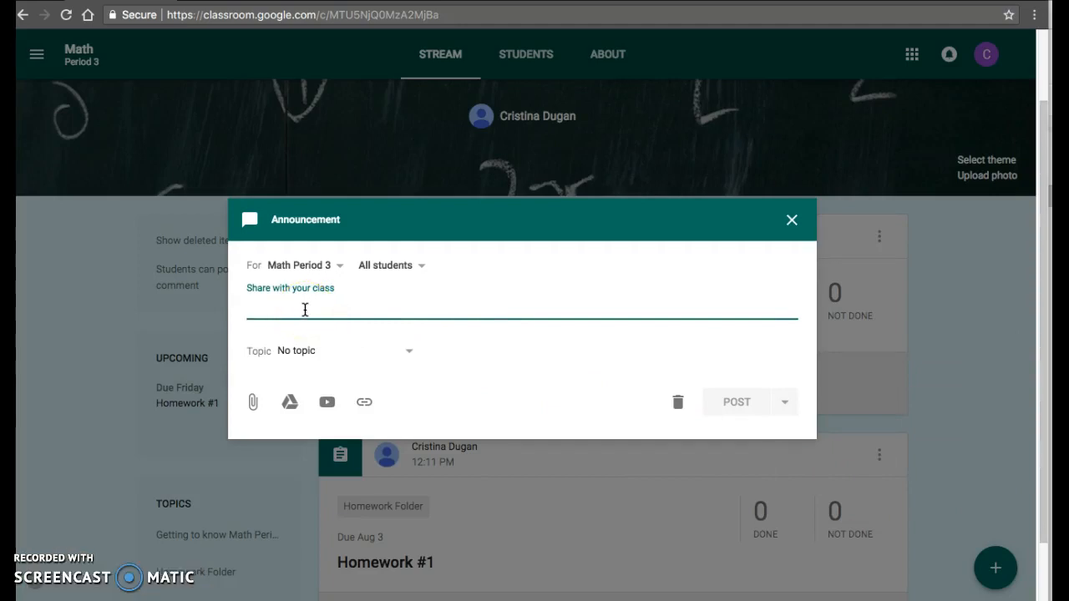
type("Reminder:")
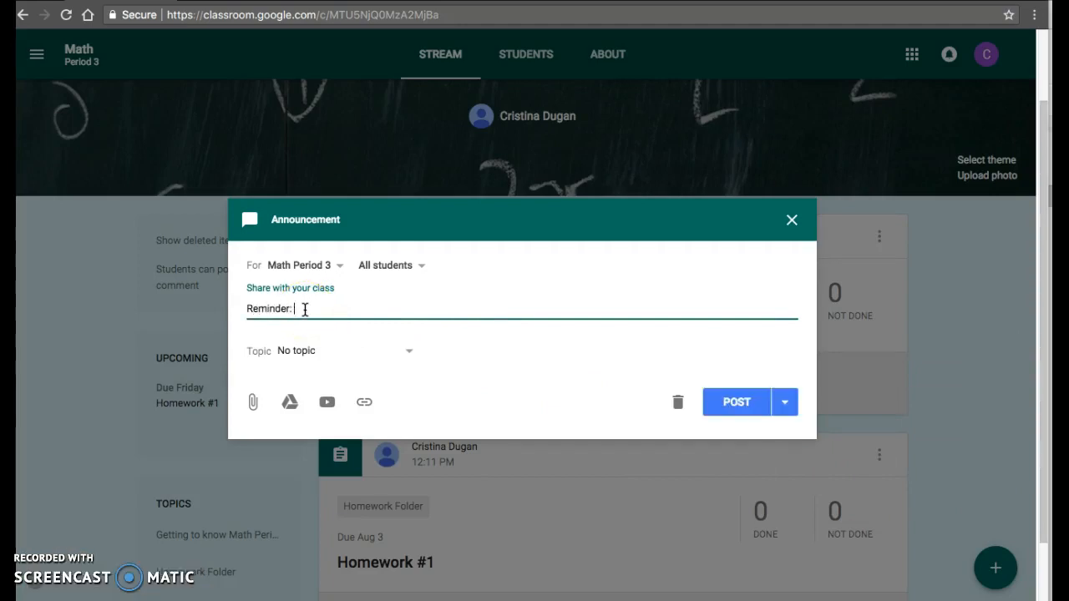
type(" First qix")
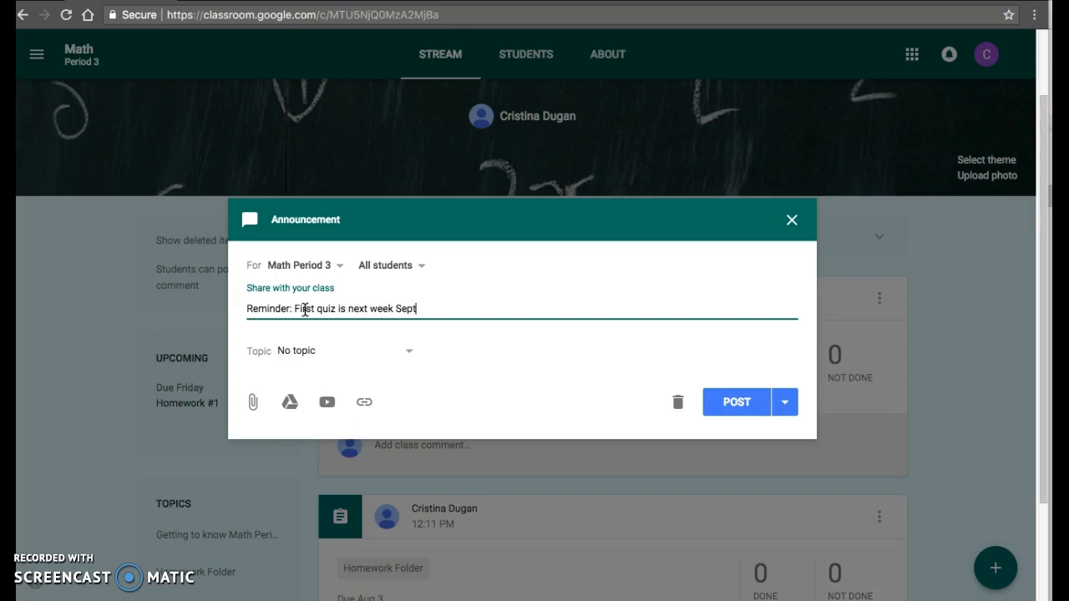
type("7th")
- Create the topic "Quizzes" for the quiz reminder announcement and post it to the class immediately
left_click(288, 357)
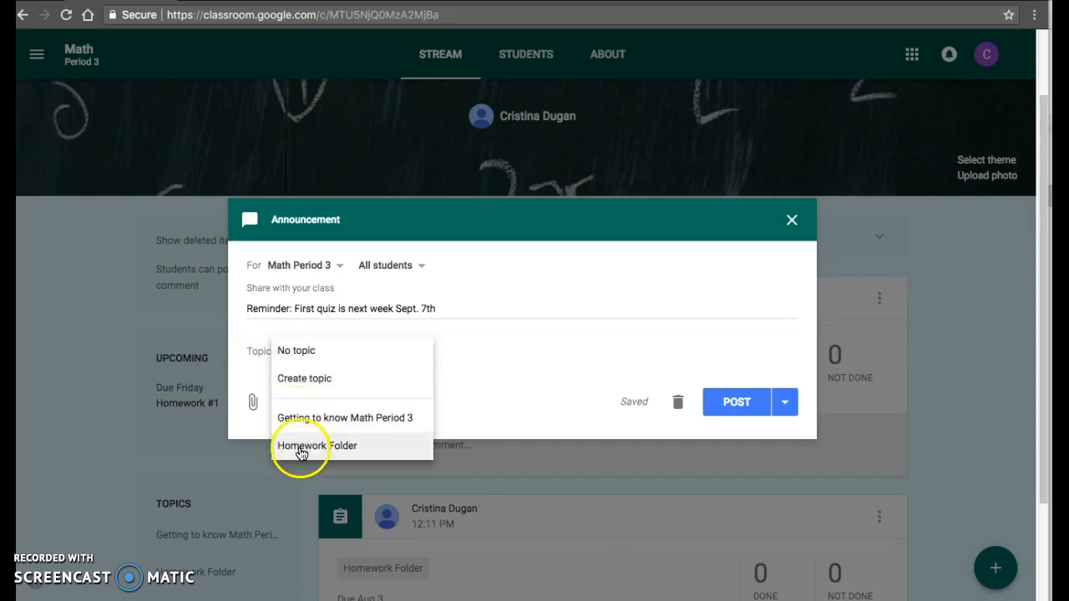
left_click(317, 380)
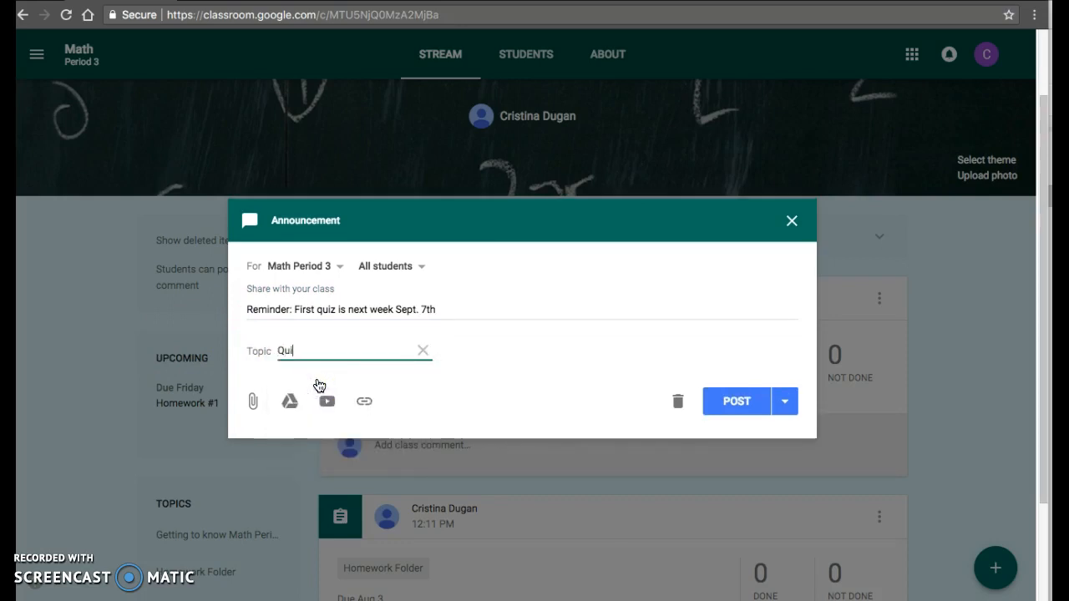
left_click(305, 413)
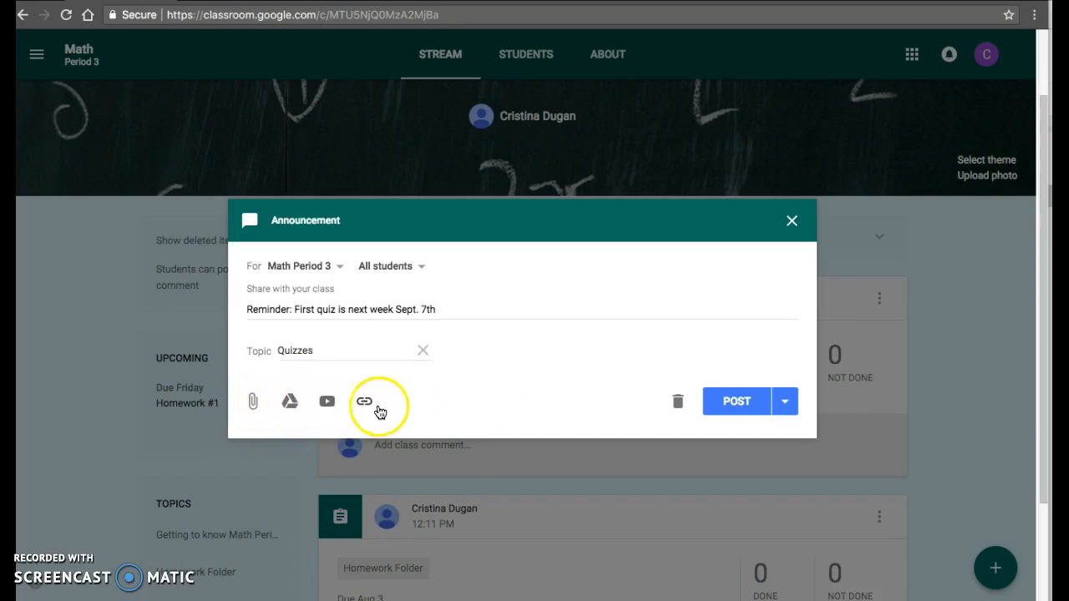
left_click(789, 401)
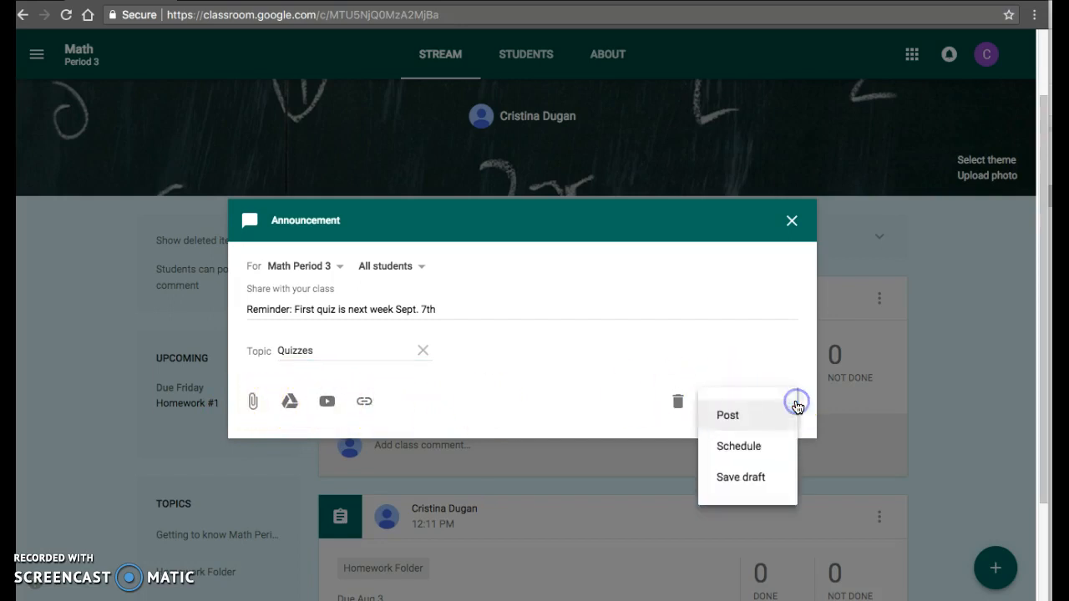
left_click(768, 355)
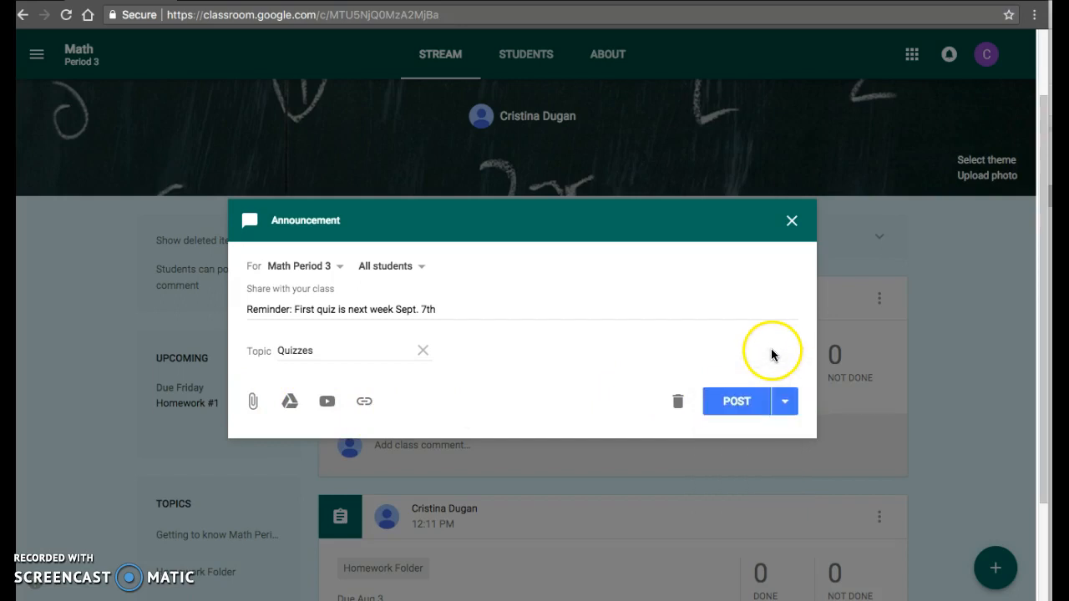
left_click(740, 406)
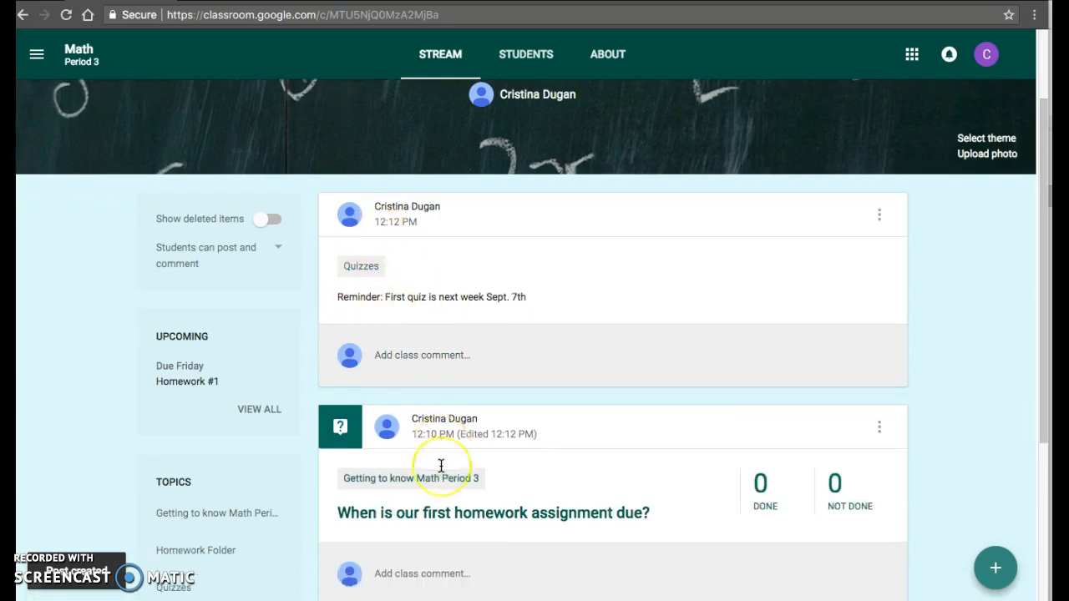
- Look over the stream's posts and topic list, including the options for the "Getting to know Math Period 3" topic
scroll(442, 468, "down", 4)
scroll(441, 466, "up", 5)
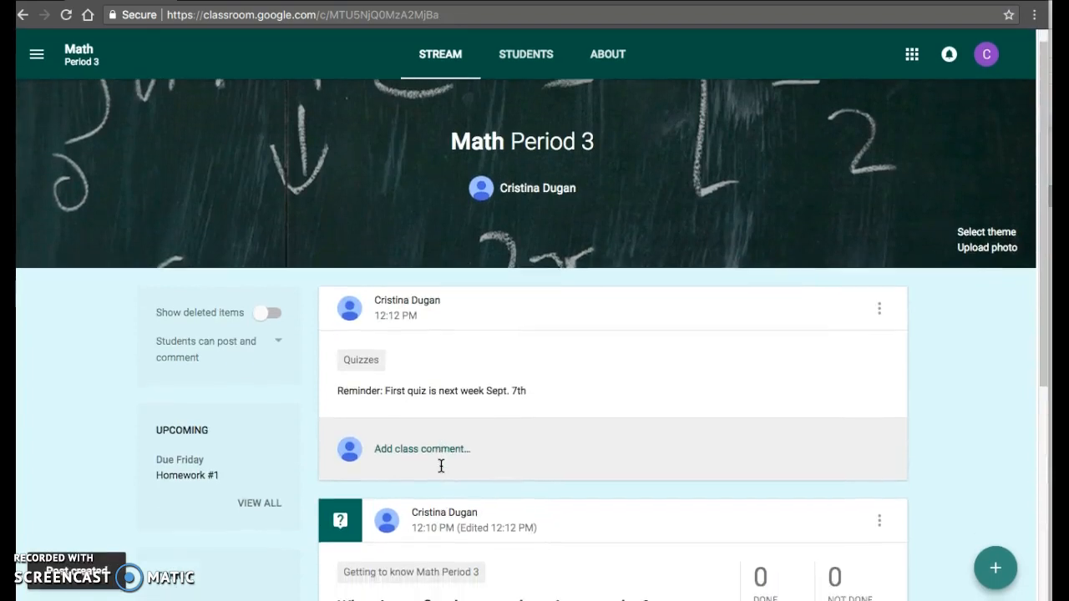
scroll(441, 466, "down", 4)
scroll(441, 466, "up", 2)
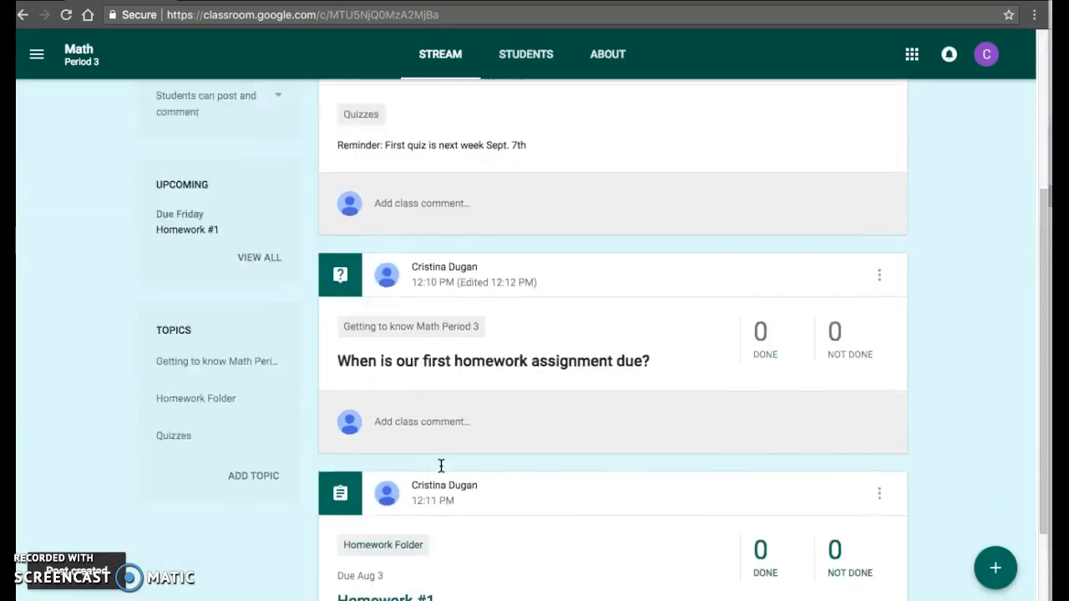
scroll(440, 466, "down", 1)
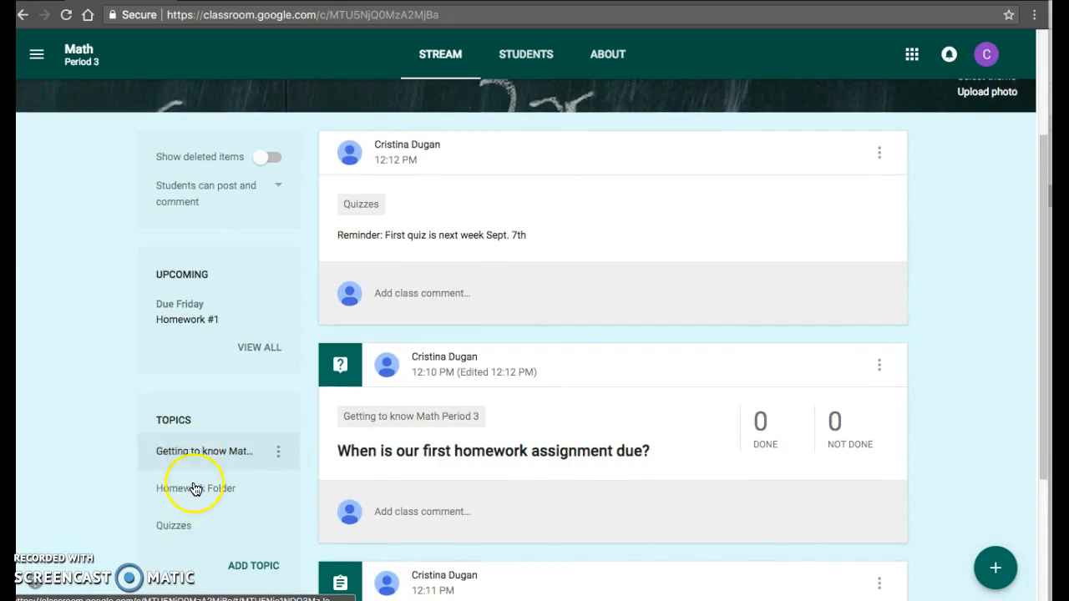
scroll(196, 497, "down", 2)
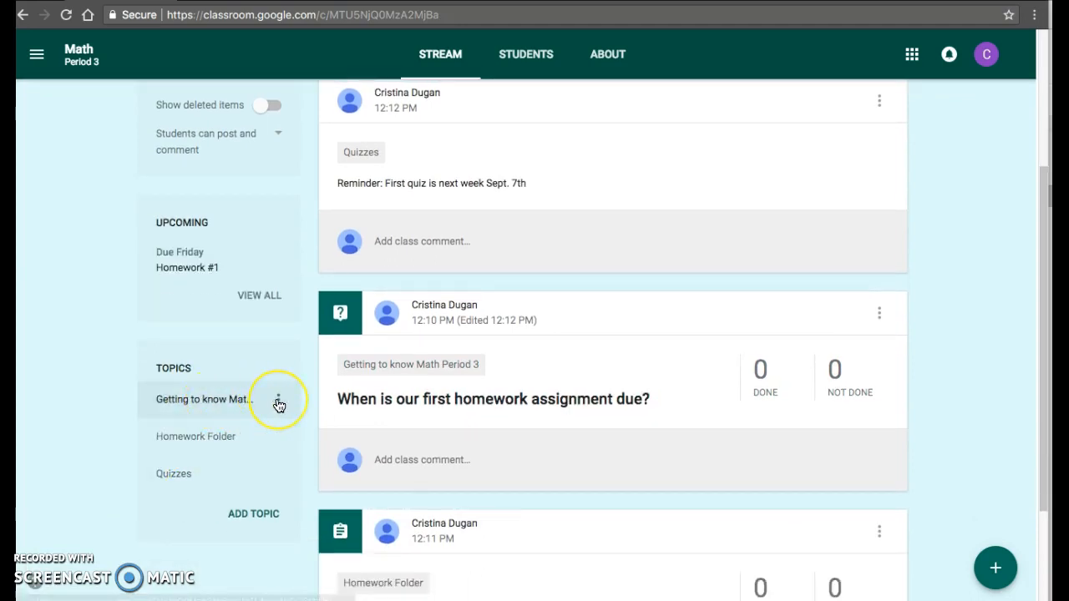
left_click(278, 402)
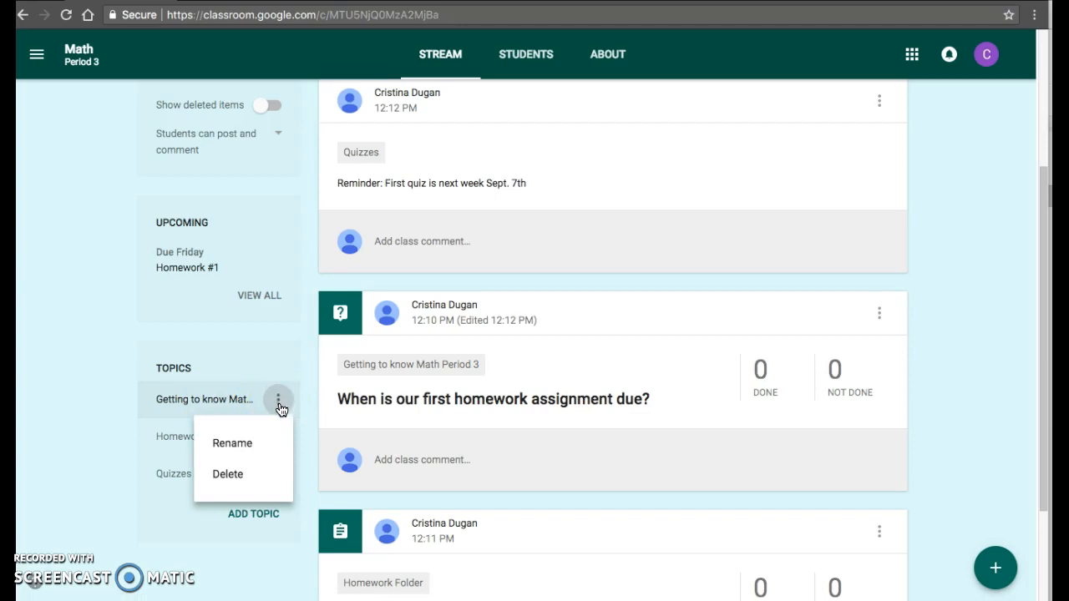
left_click(103, 370)
scroll(103, 370, "up", 2)
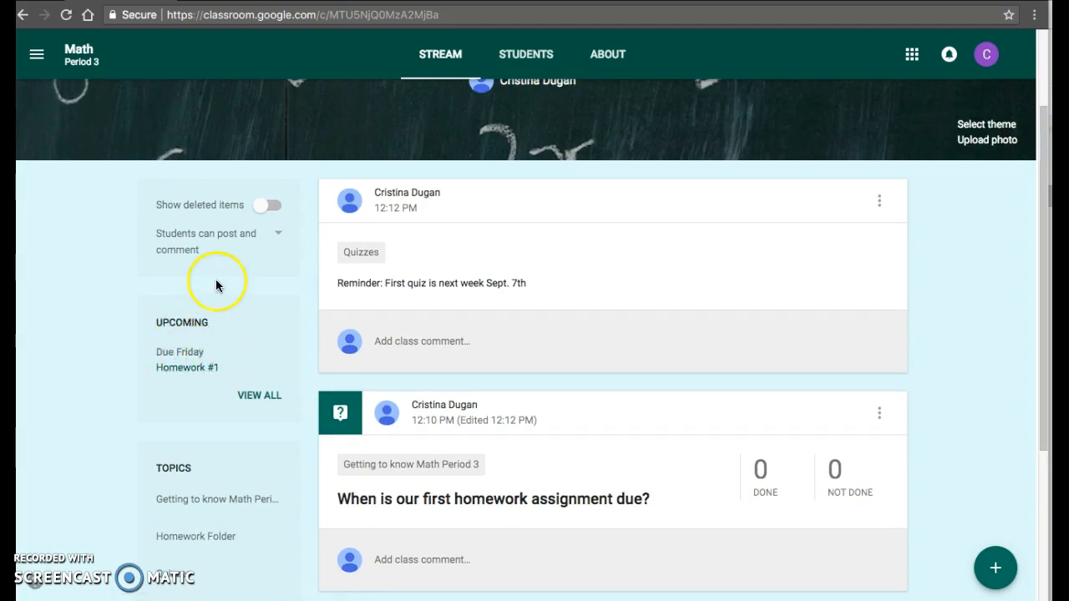
scroll(214, 279, "down", 3)
scroll(214, 279, "up", 4)
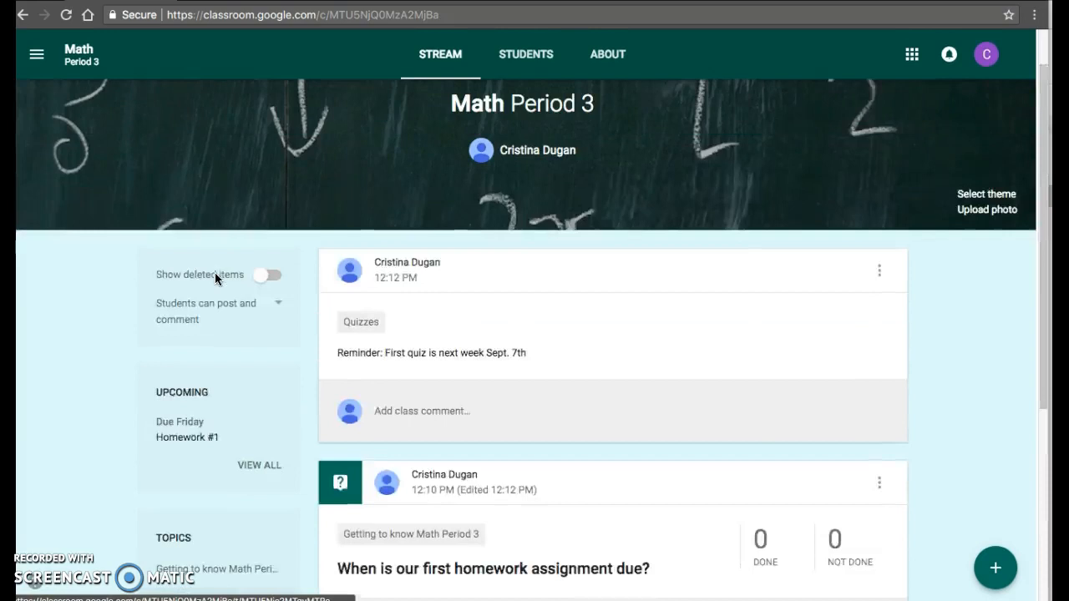
scroll(215, 279, "up", 1)
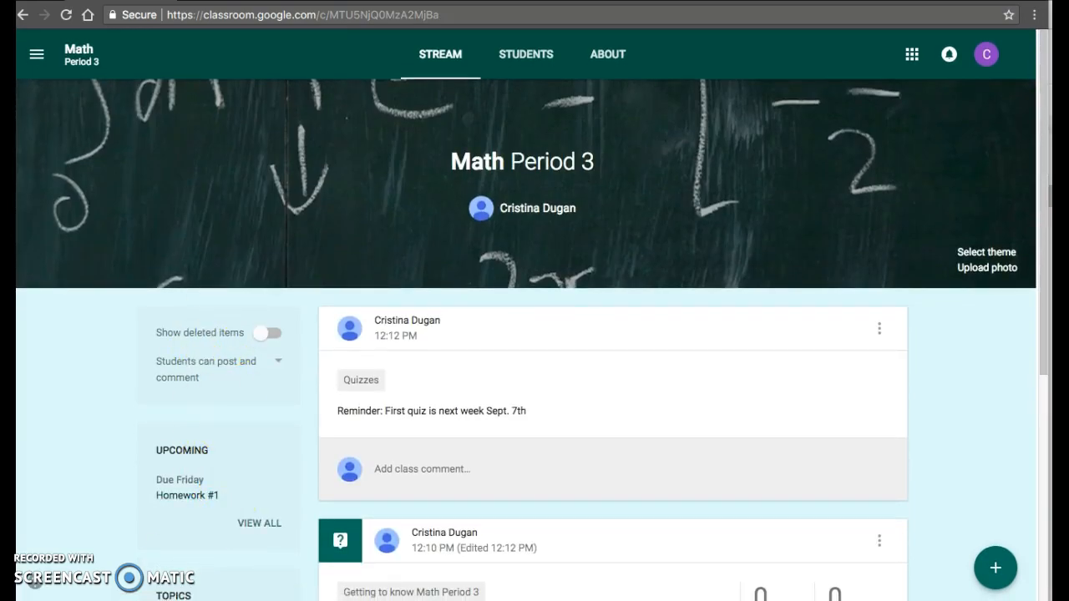
- Look up "f" in the class's student invitation form, browse the matching people, and close the form without inviting anyone
left_click(515, 60)
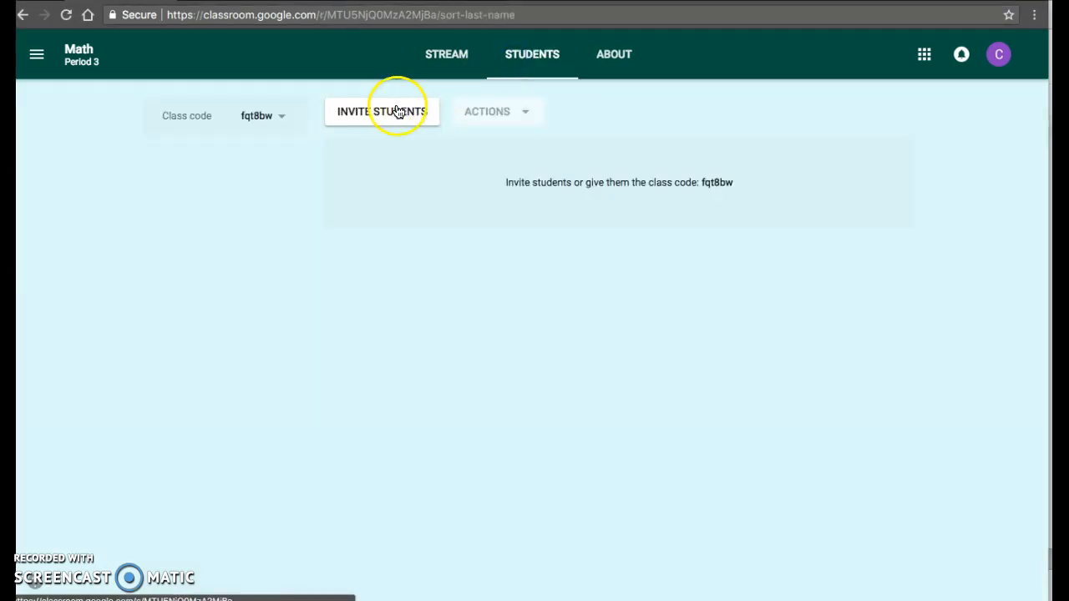
left_click(343, 118)
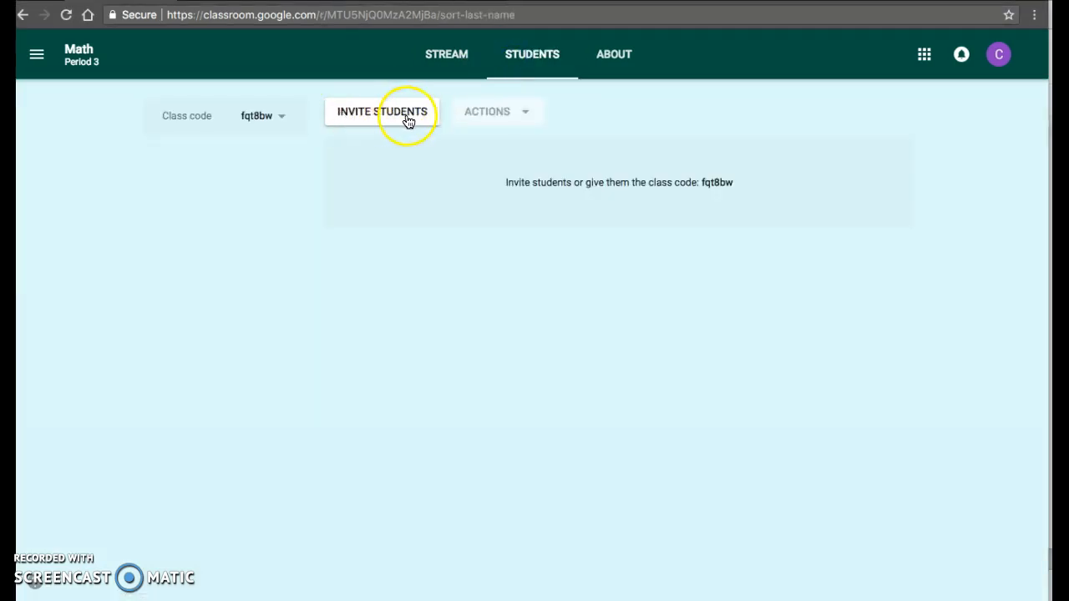
left_click(416, 174)
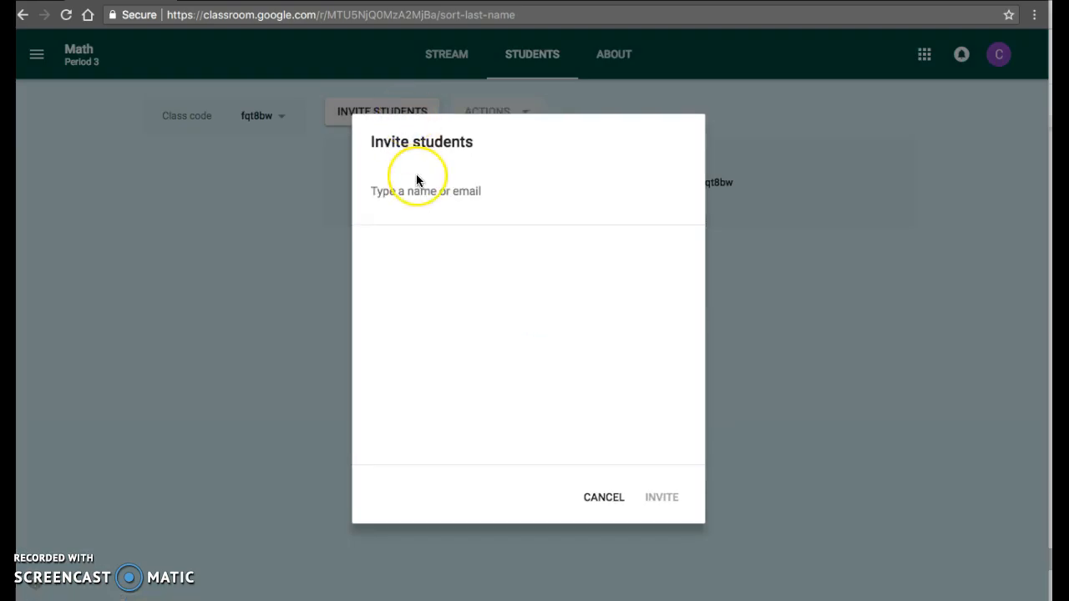
type("f")
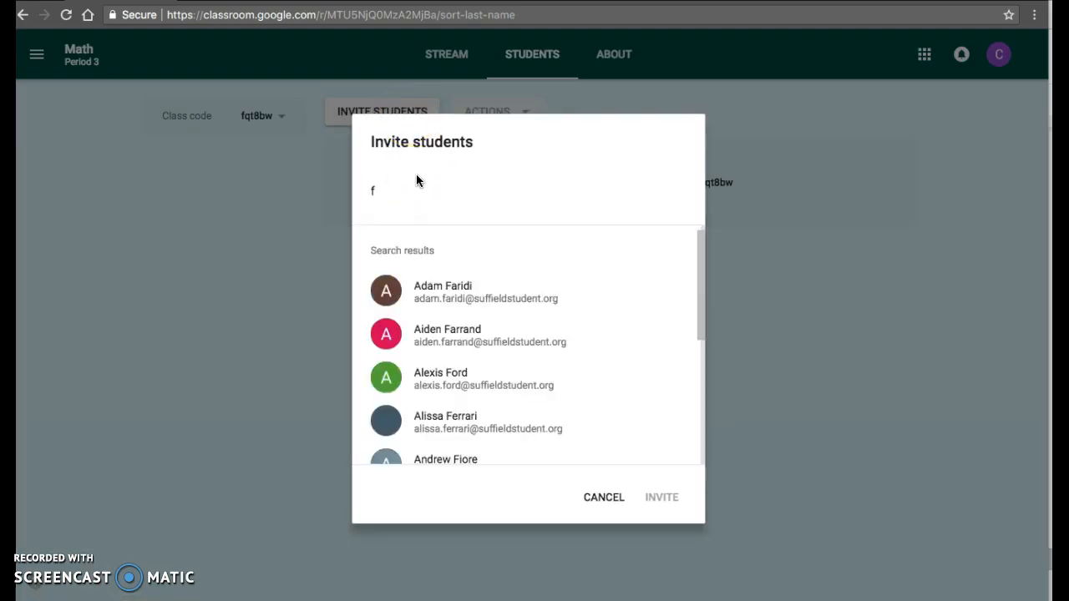
scroll(475, 370, "down", 2)
scroll(474, 369, "down", 2)
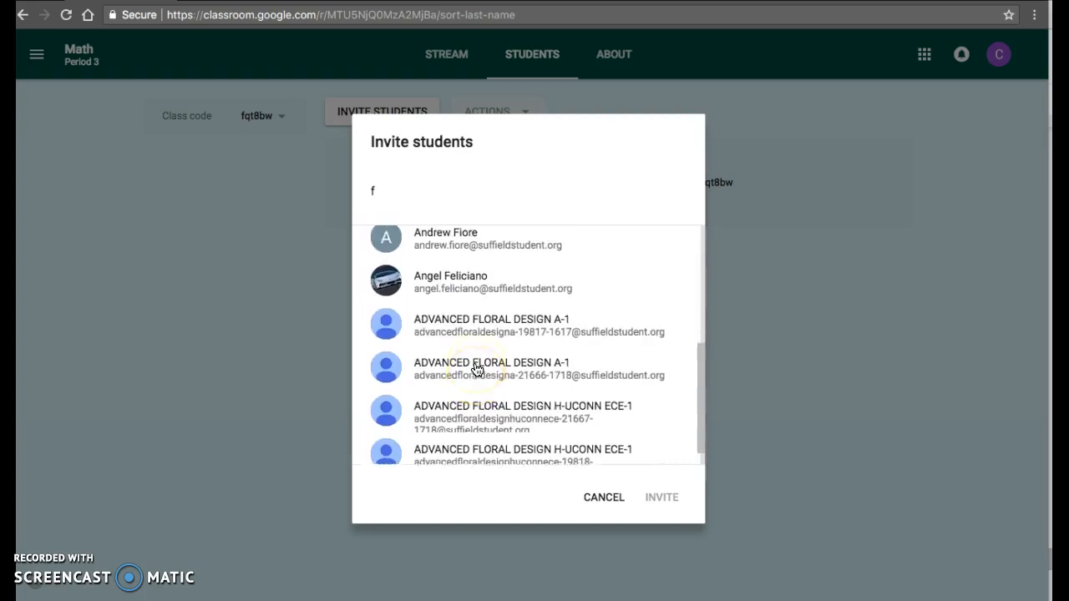
scroll(476, 370, "up", 4)
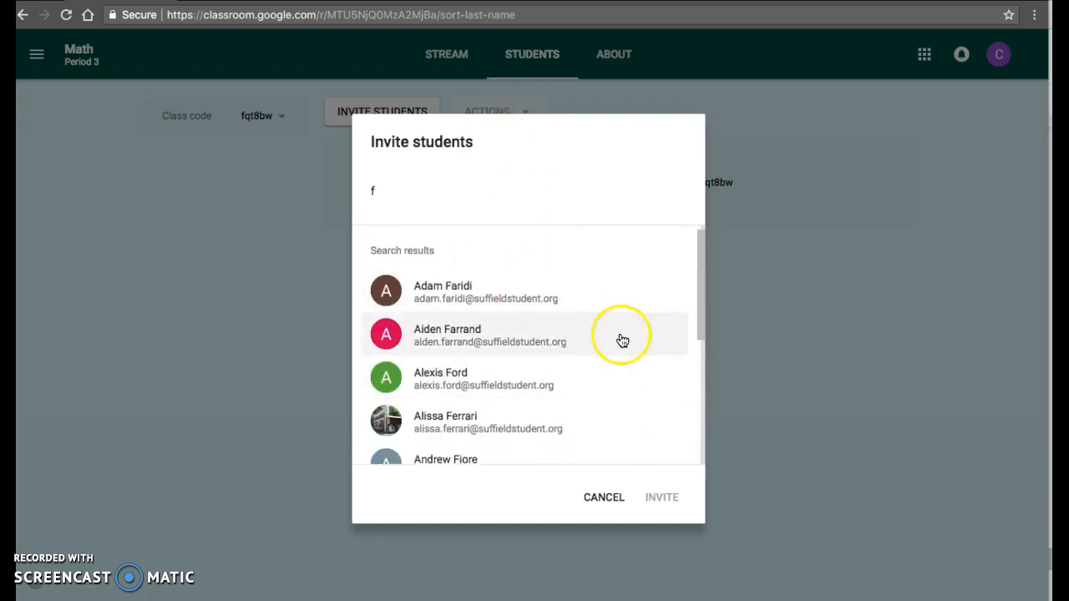
left_click(602, 498)
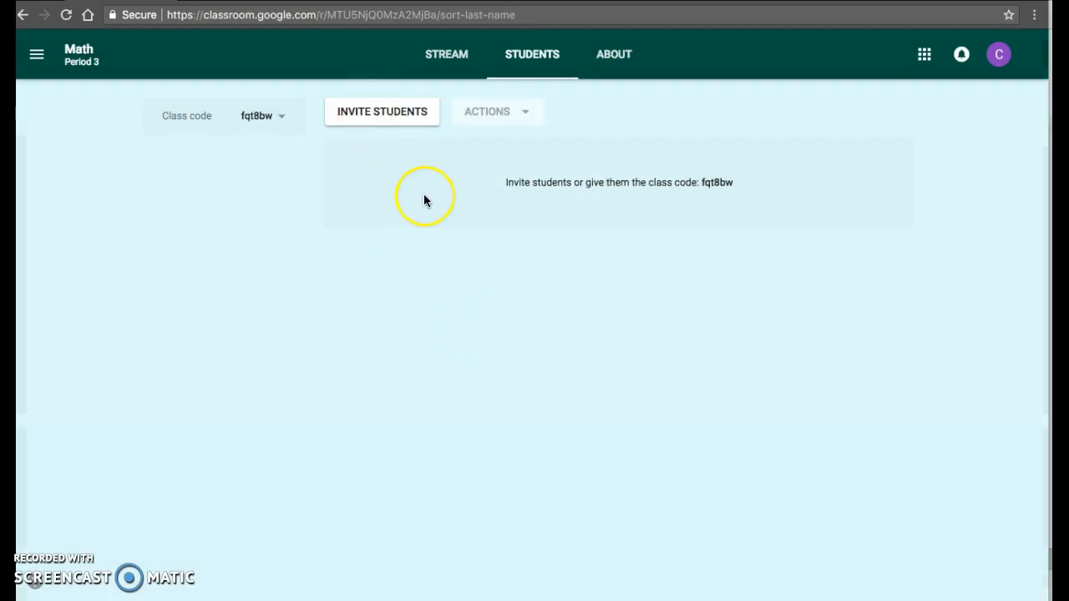
- Examine the options for managing the class code on the student roster page
left_click(251, 119)
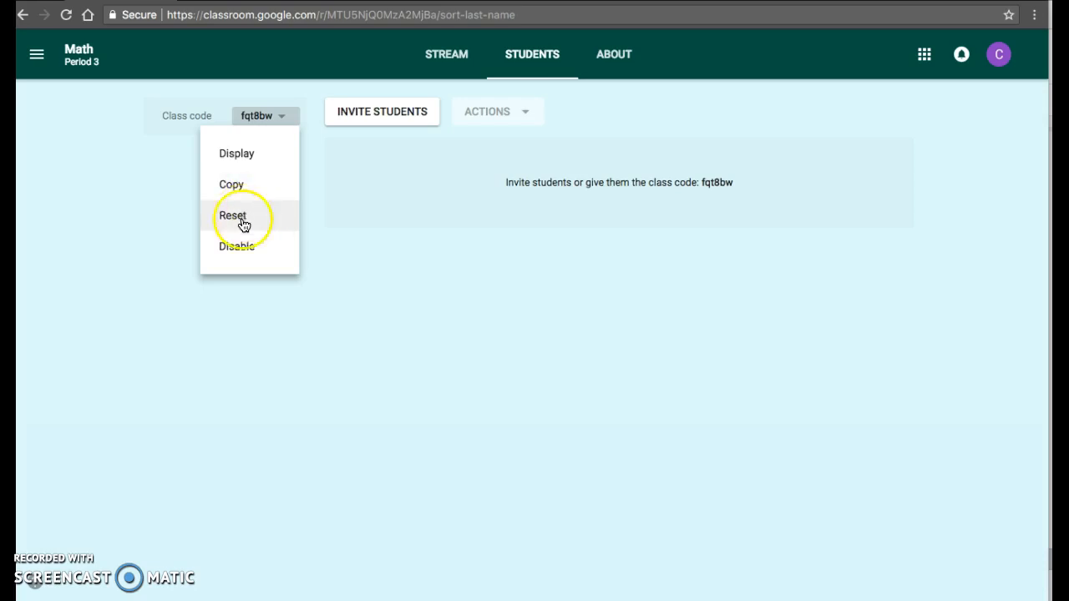
left_click(369, 189)
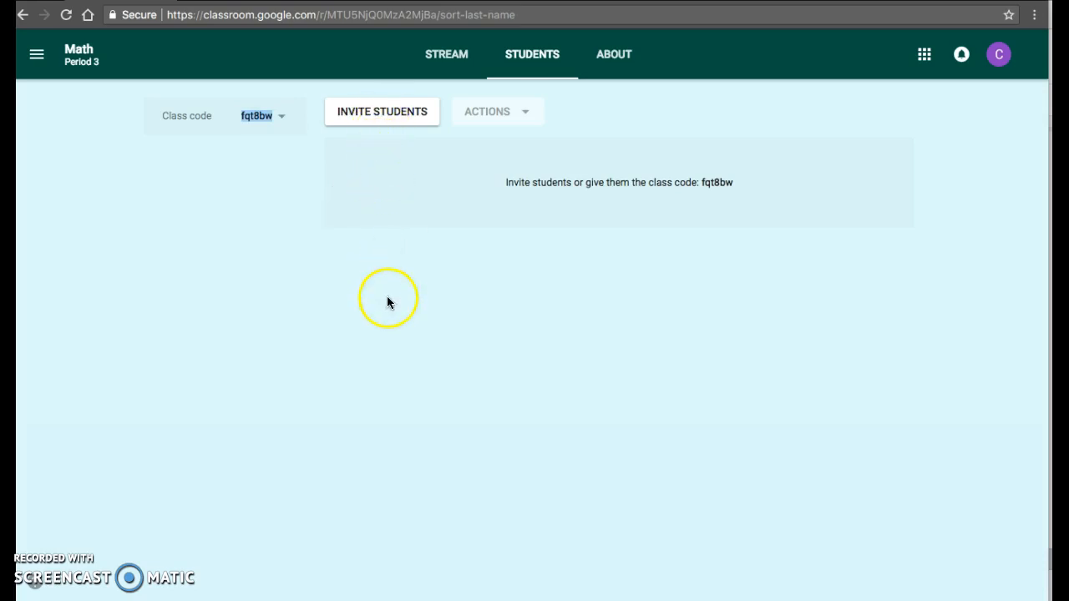
left_click(487, 112)
left_click(456, 231)
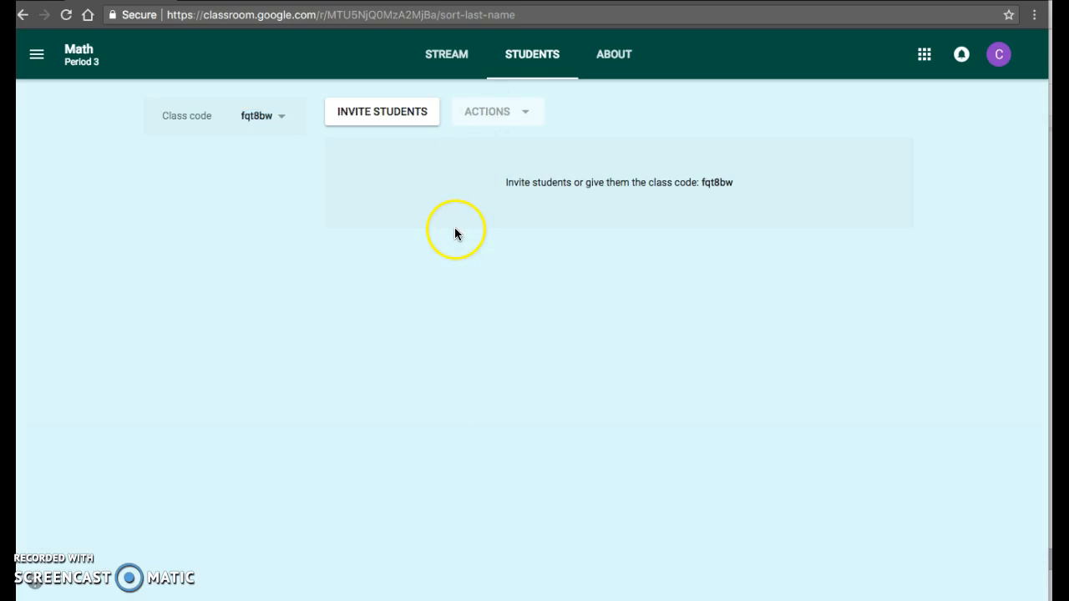
left_click(396, 125)
- Review the editable class details and the form for adding class materials on the About page, without saving changes
left_click(612, 56)
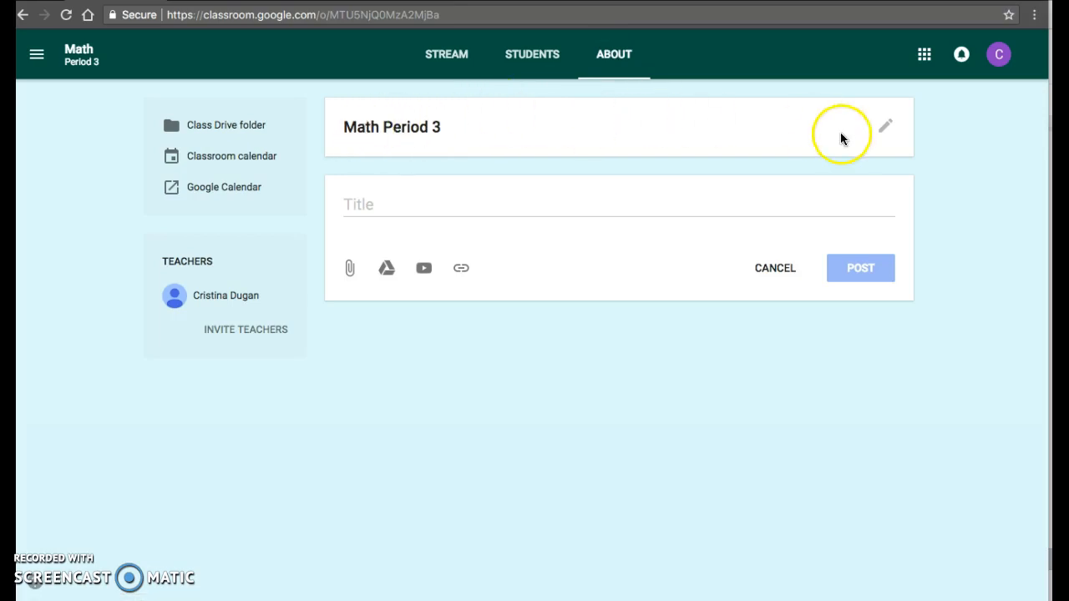
left_click(886, 126)
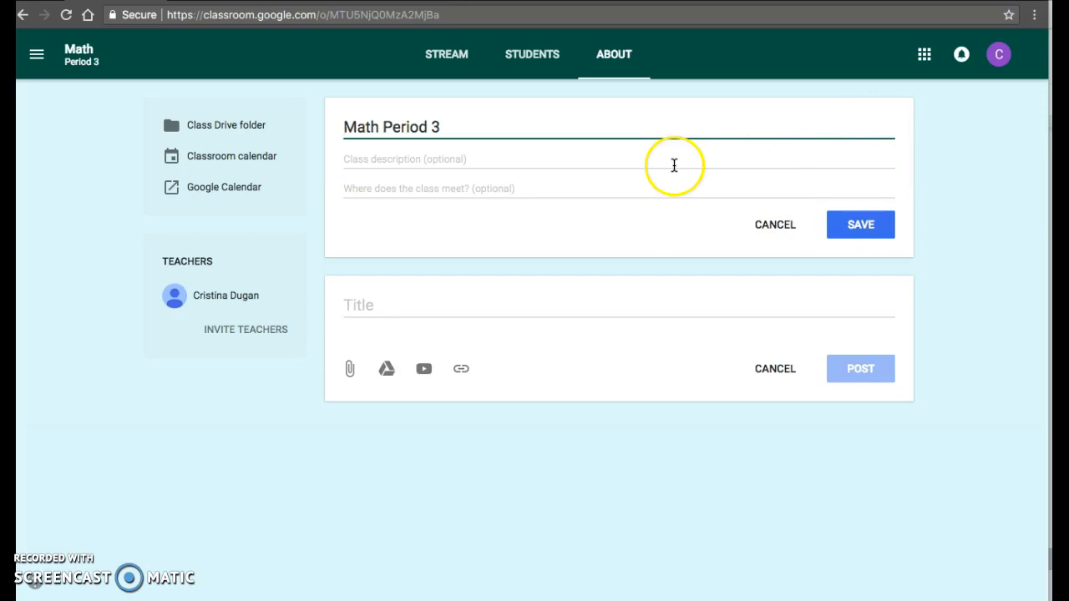
left_click(780, 226)
left_click(465, 206)
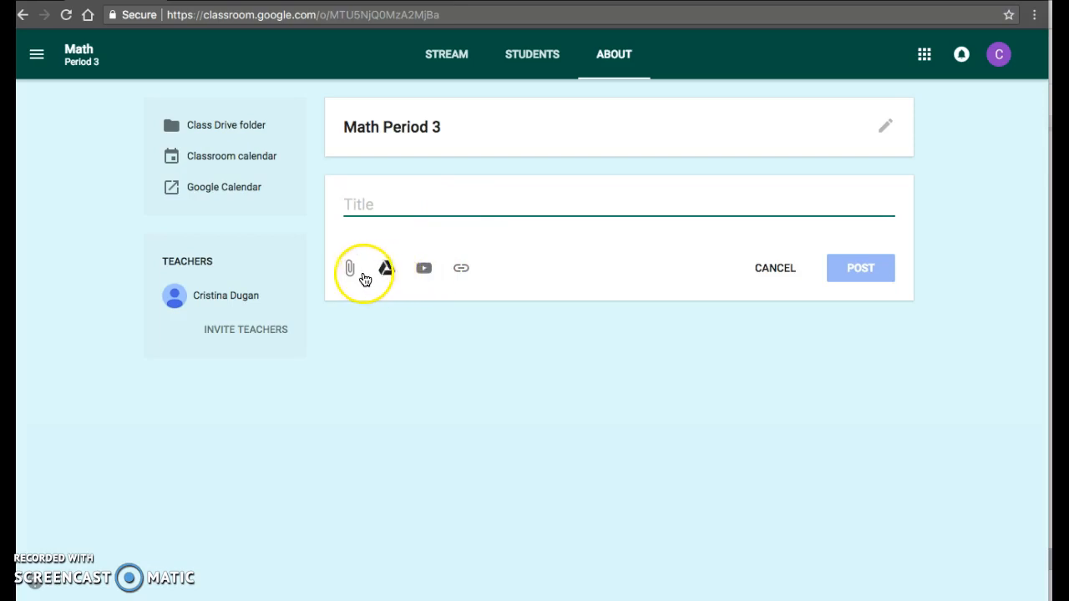
- View the class's Drive folder, and the Classroom calendar for the Math class with its class filter
left_click(203, 132)
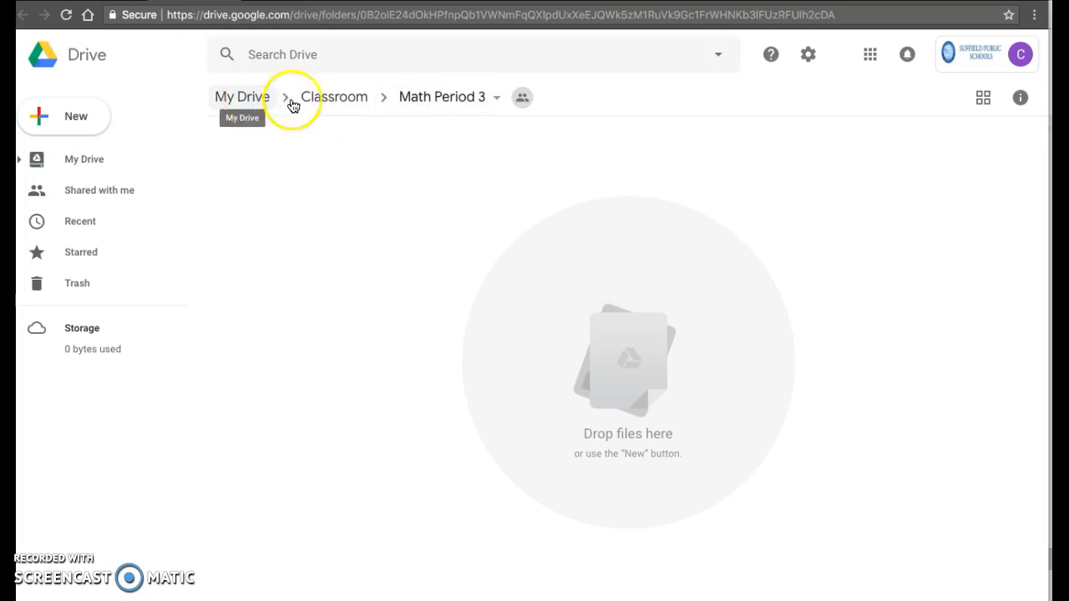
left_click(356, 99)
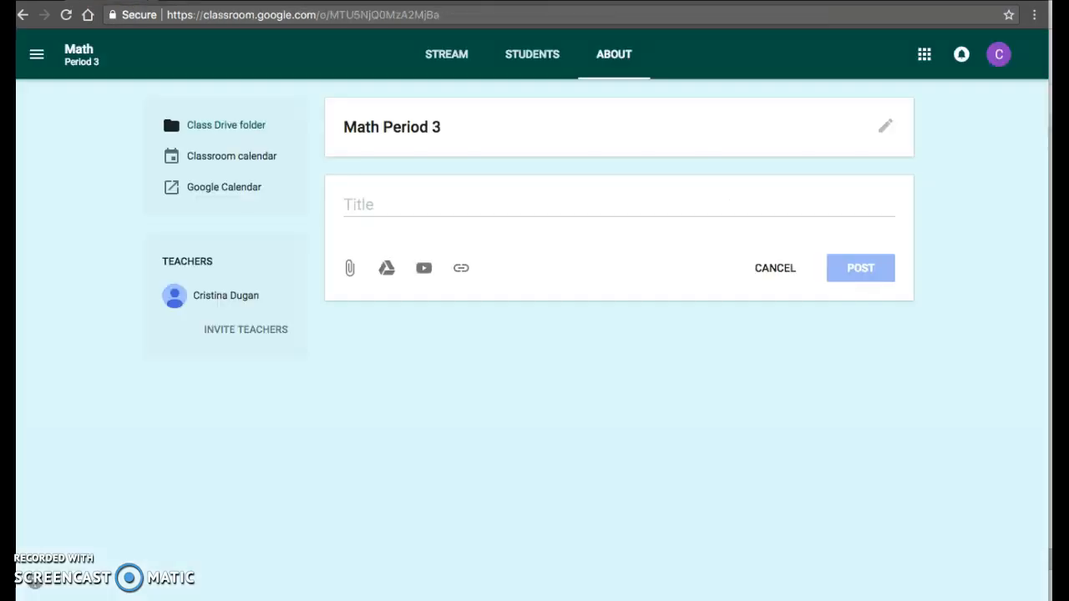
left_click(243, 157)
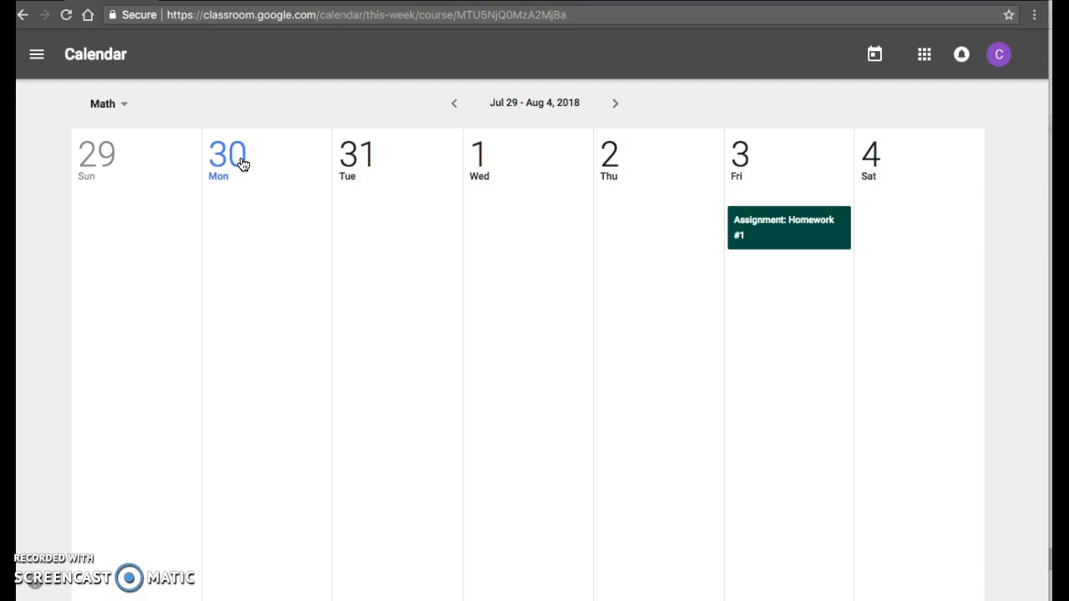
left_click(44, 173)
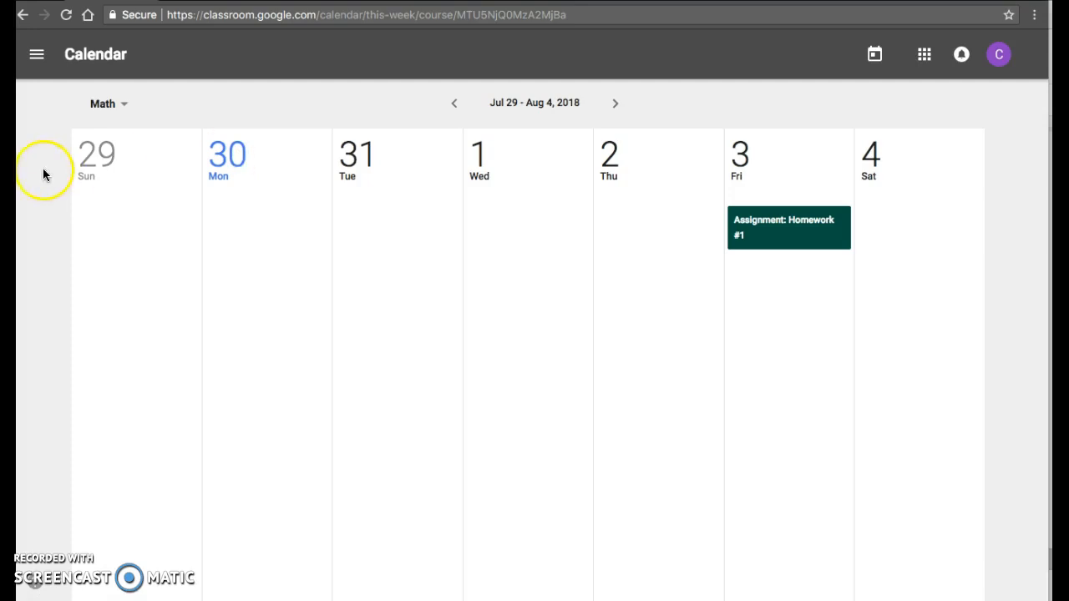
left_click(101, 107)
left_click(101, 107)
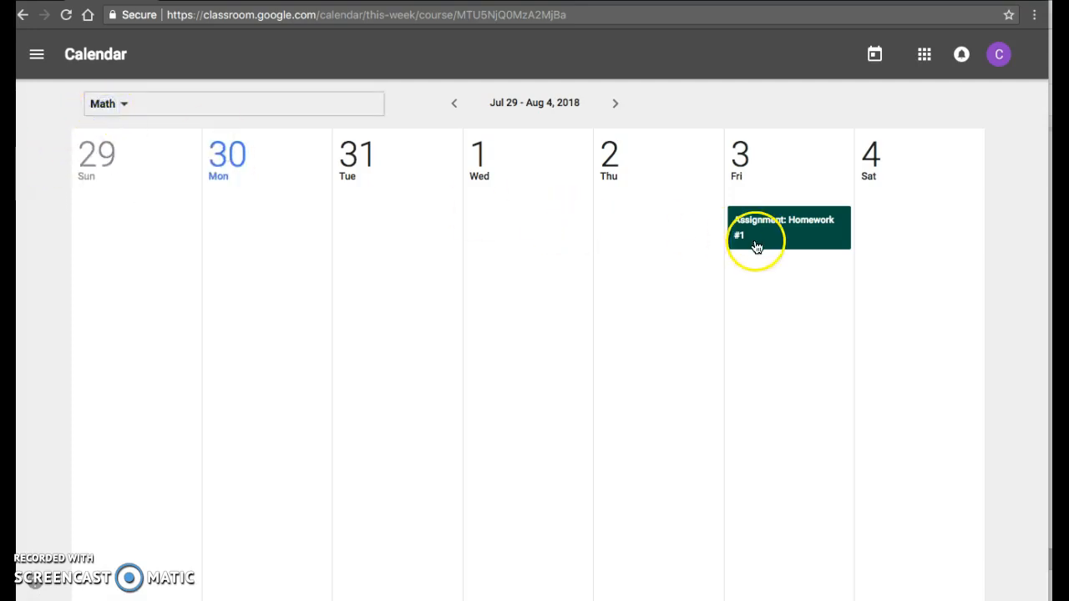
- Check the calendar's class filter choices without changing the filter, and return to the class's About page to view the teacher invitation option
left_click(121, 115)
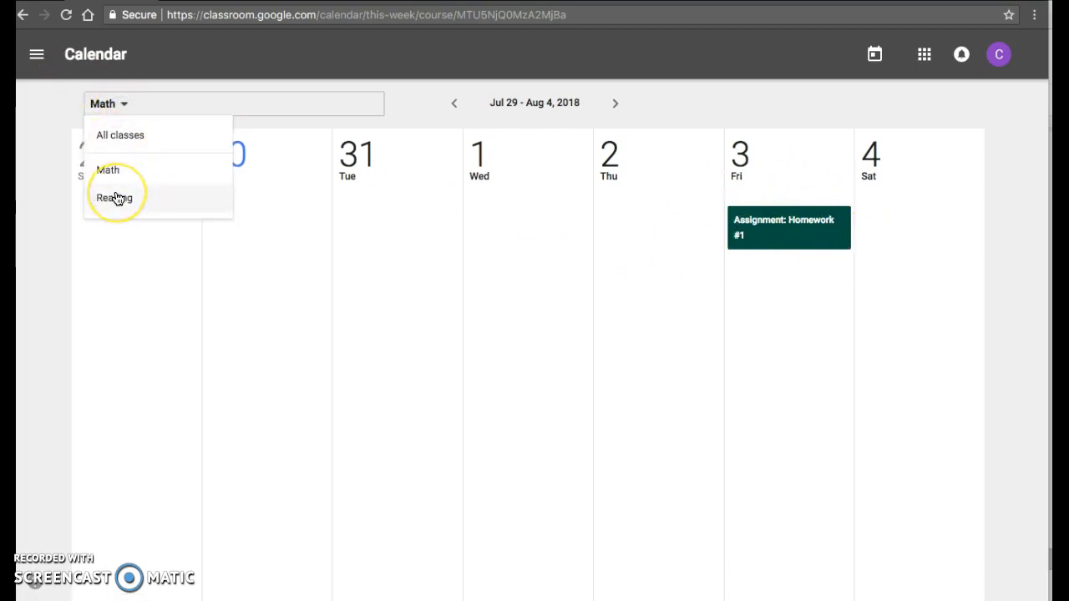
left_click(70, 102)
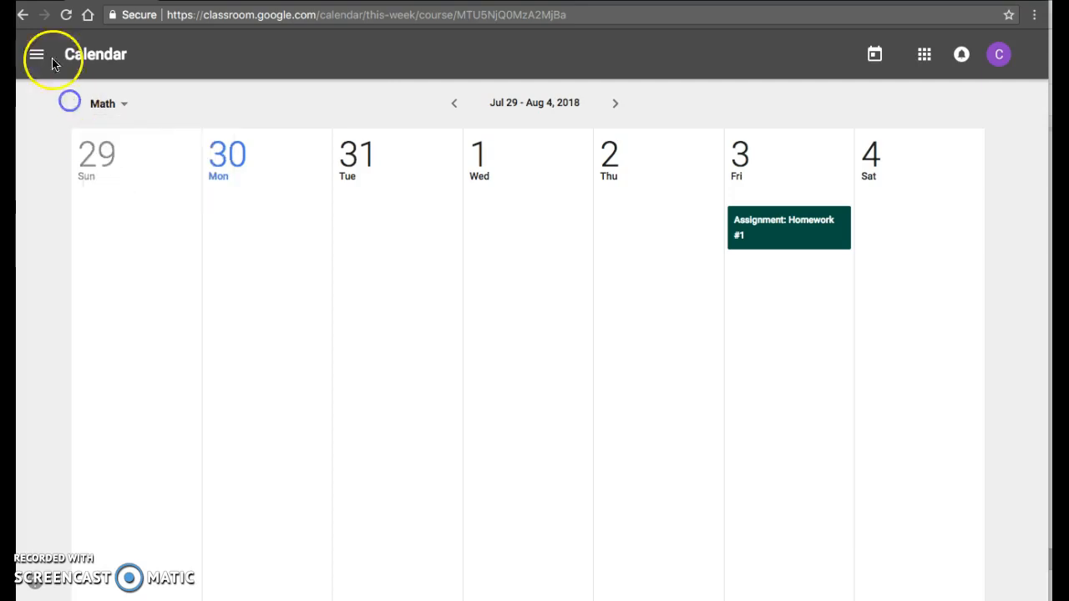
left_click(23, 14)
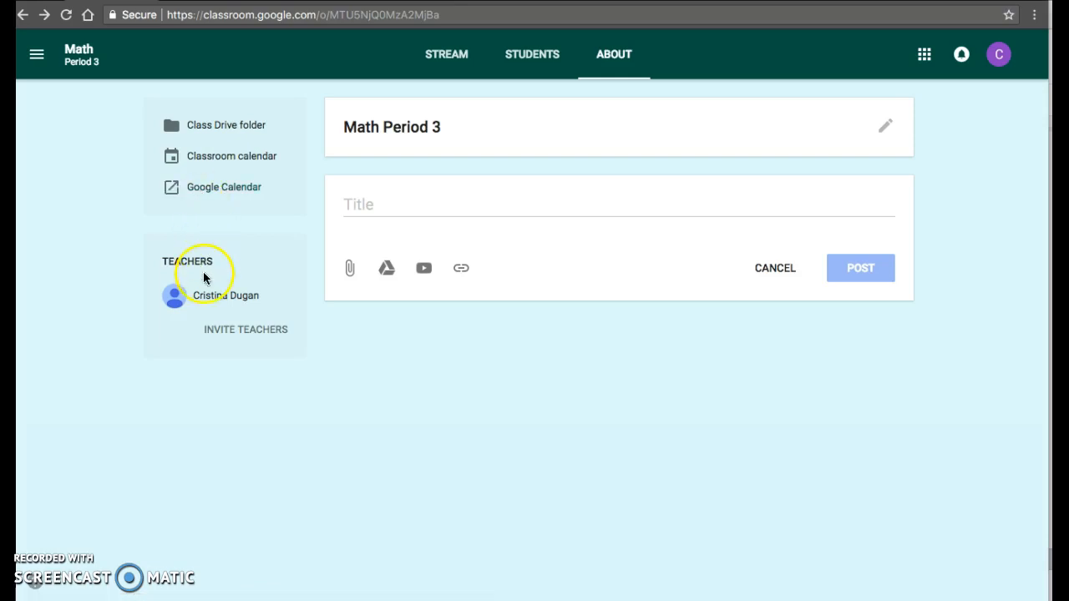
left_click(221, 331)
- Review the posts and topics in the Math Period 3 class stream
left_click(444, 57)
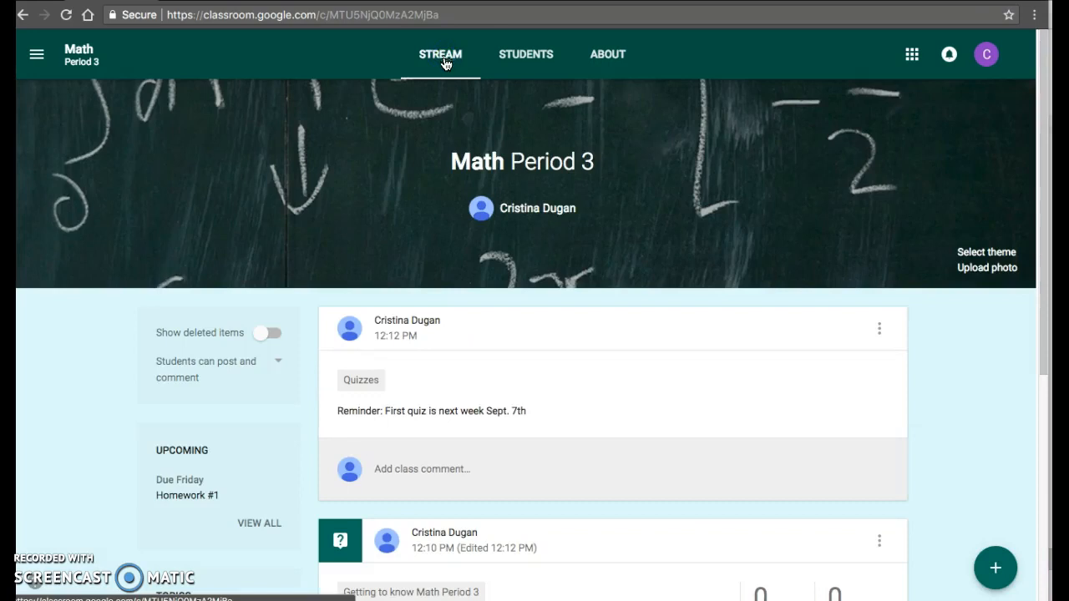
left_click(407, 321)
scroll(406, 322, "down", 5)
scroll(407, 322, "down", 5)
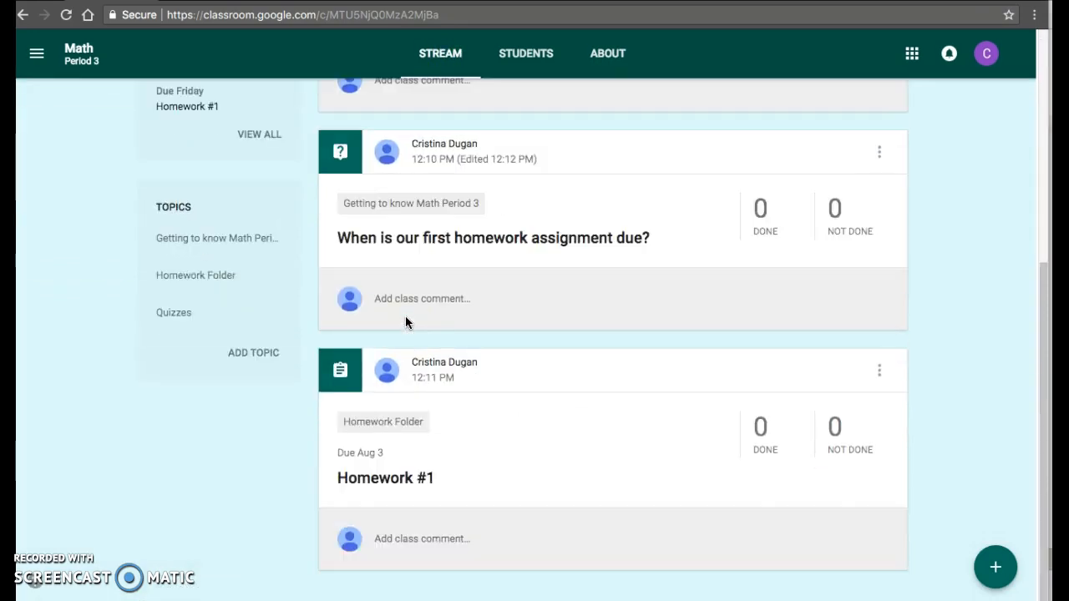
scroll(406, 323, "up", 5)
scroll(406, 322, "up", 5)
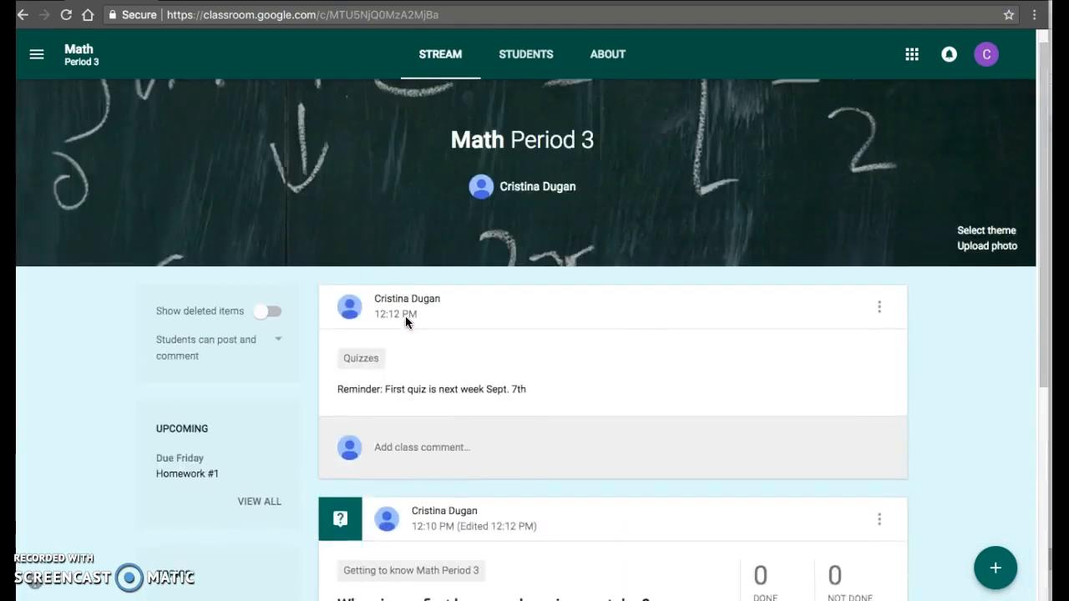